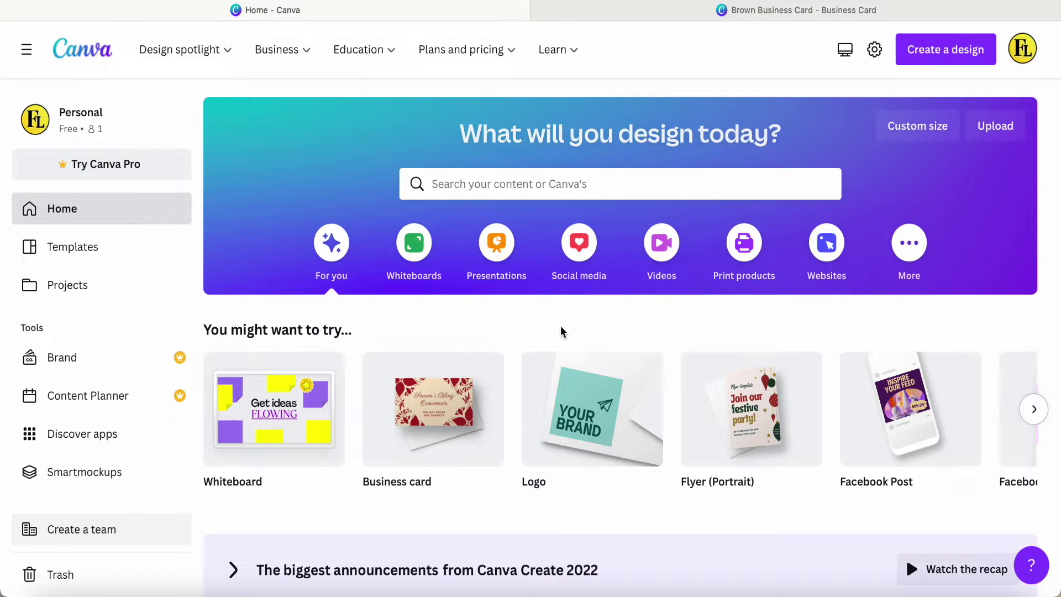
- Start a custom-size design measured in centimetres and enter 8.5 as its width
{"action": "mouse_move", "coordinate": [434, 402]}
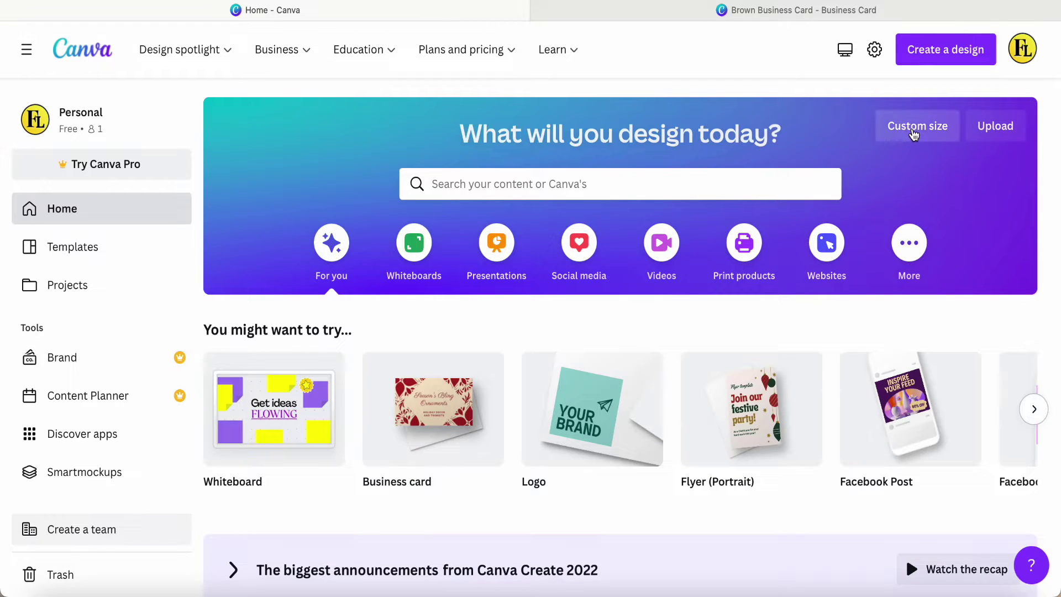
{"action": "left_click", "coordinate": [915, 128]}
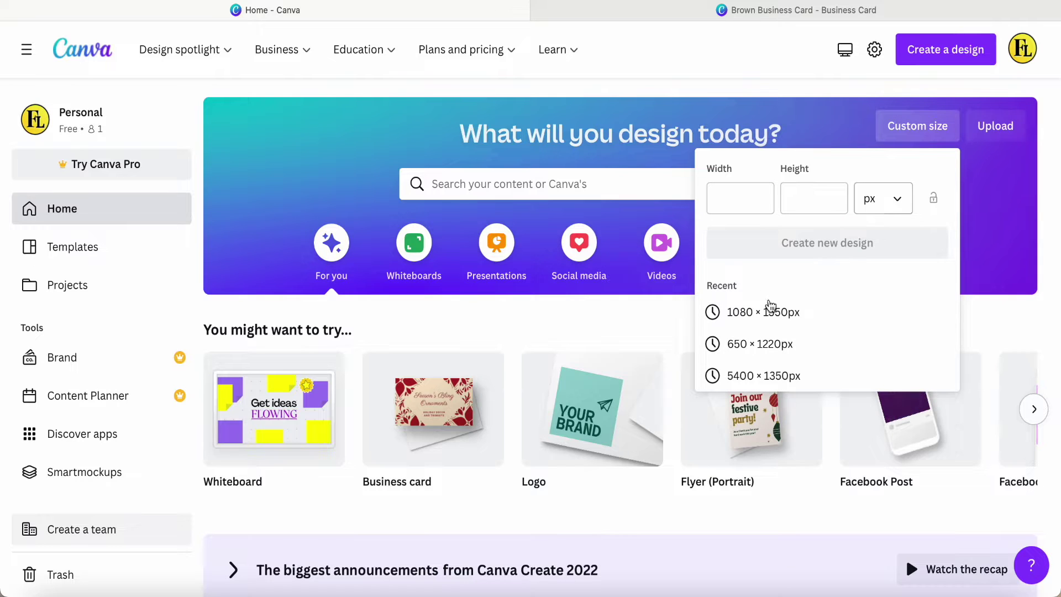
{"action": "left_click", "coordinate": [895, 205]}
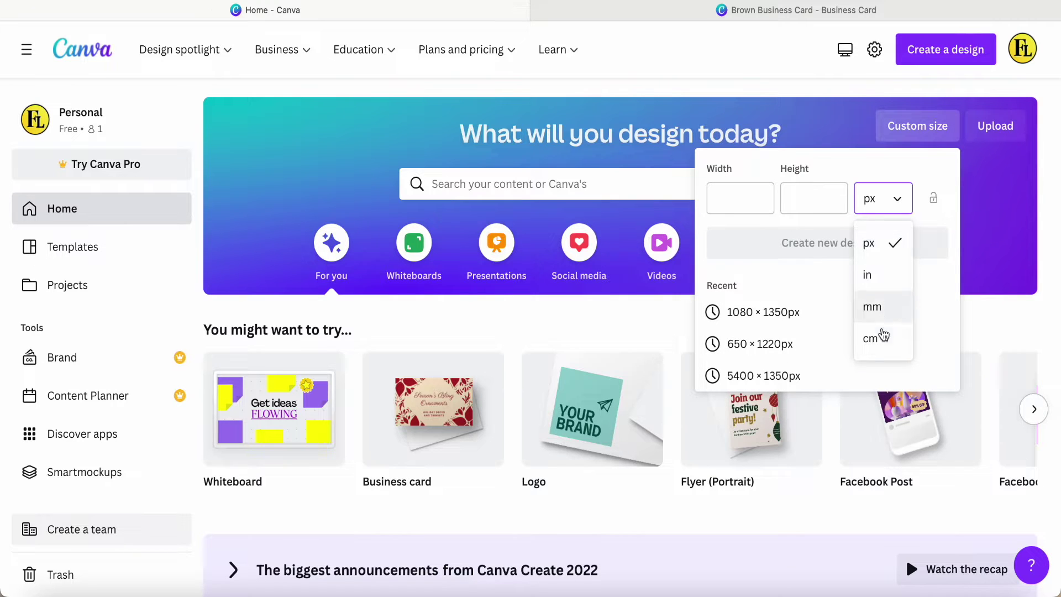
{"action": "left_click", "coordinate": [878, 344]}
{"action": "left_click", "coordinate": [733, 197]}
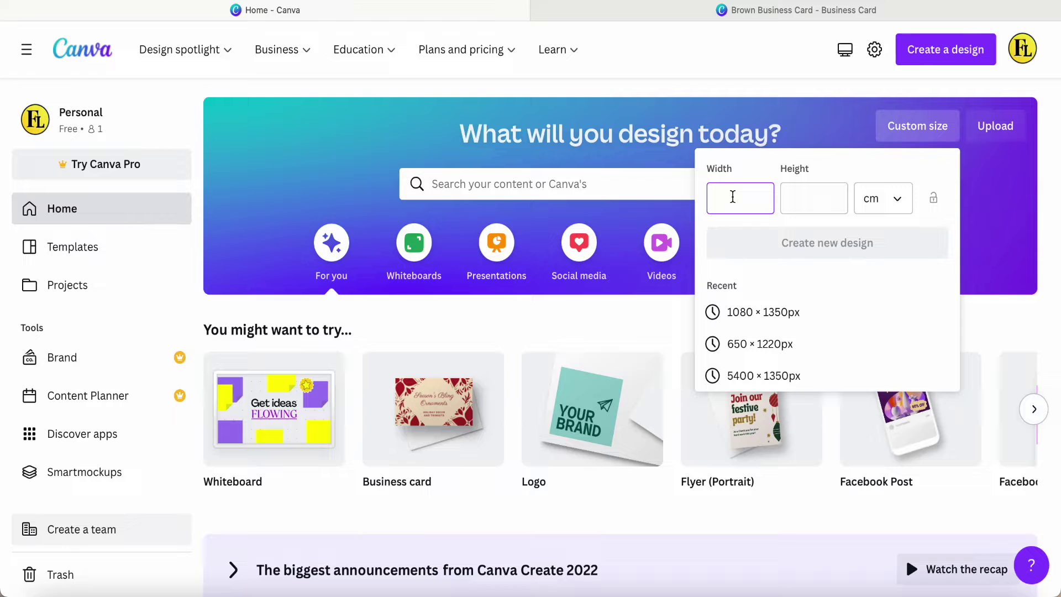
{"action": "type", "text": "8.5"}
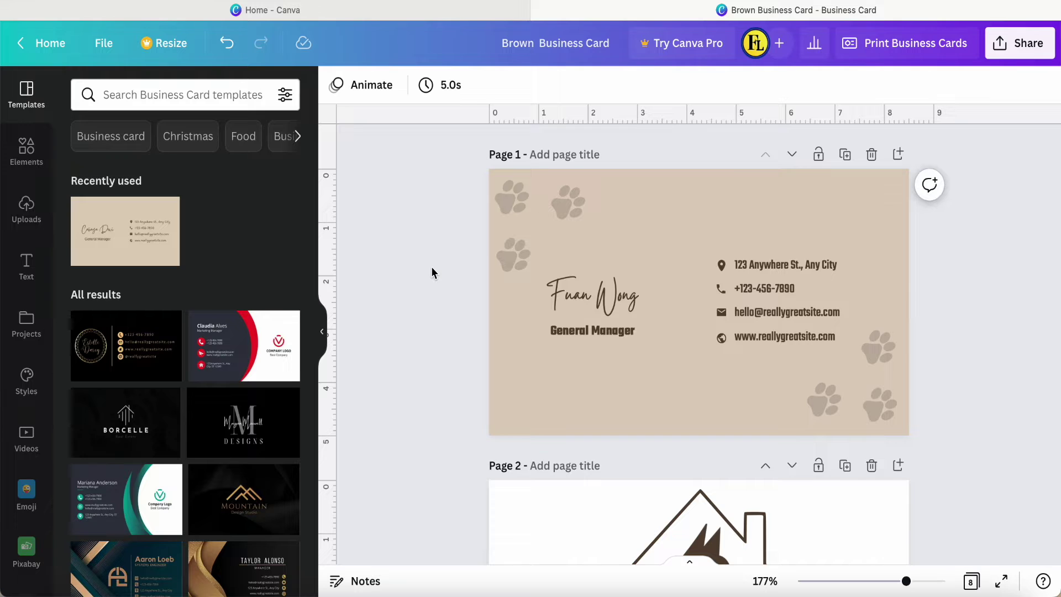
- Switch to the open Brown Business Card design and examine its first two pages, the contact side and the logo side
{"action": "scroll", "coordinate": [431, 266], "scroll_direction": "down", "scroll_amount": 1}
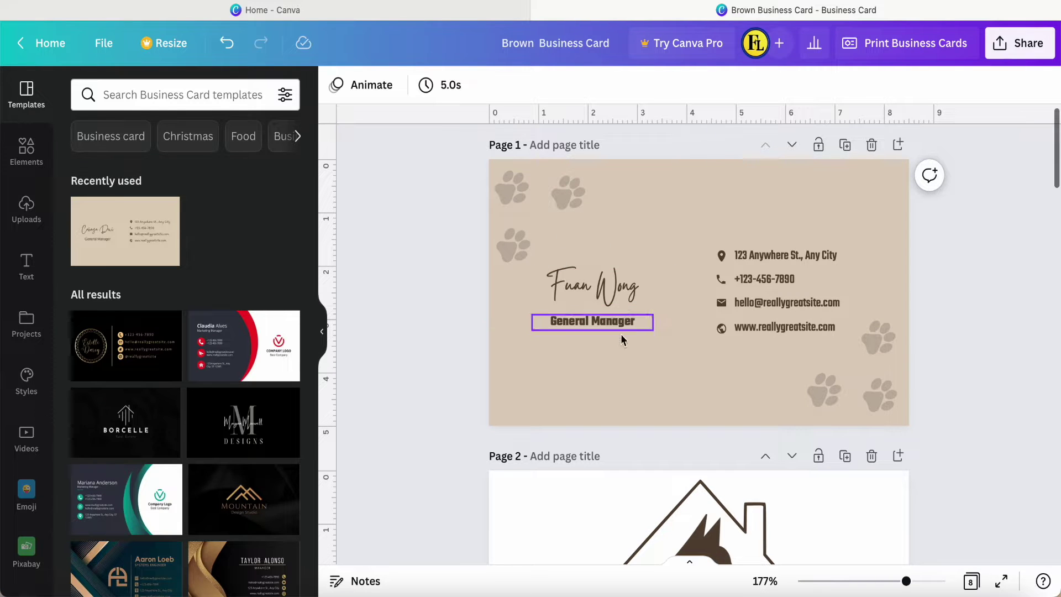
{"action": "scroll", "coordinate": [412, 407], "scroll_direction": "down", "scroll_amount": 5}
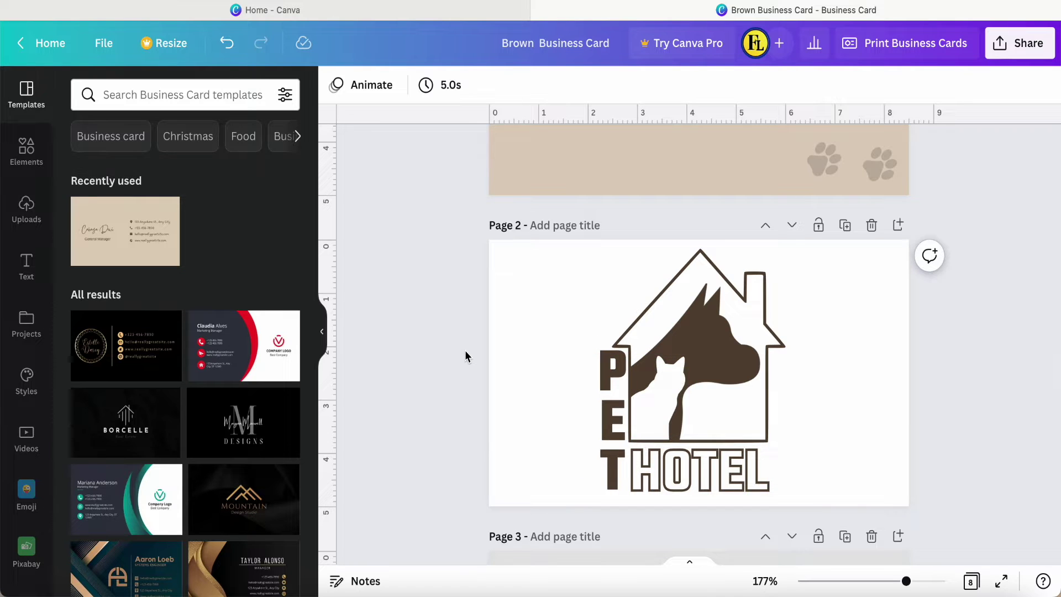
{"action": "scroll", "coordinate": [465, 350], "scroll_direction": "up", "scroll_amount": 5}
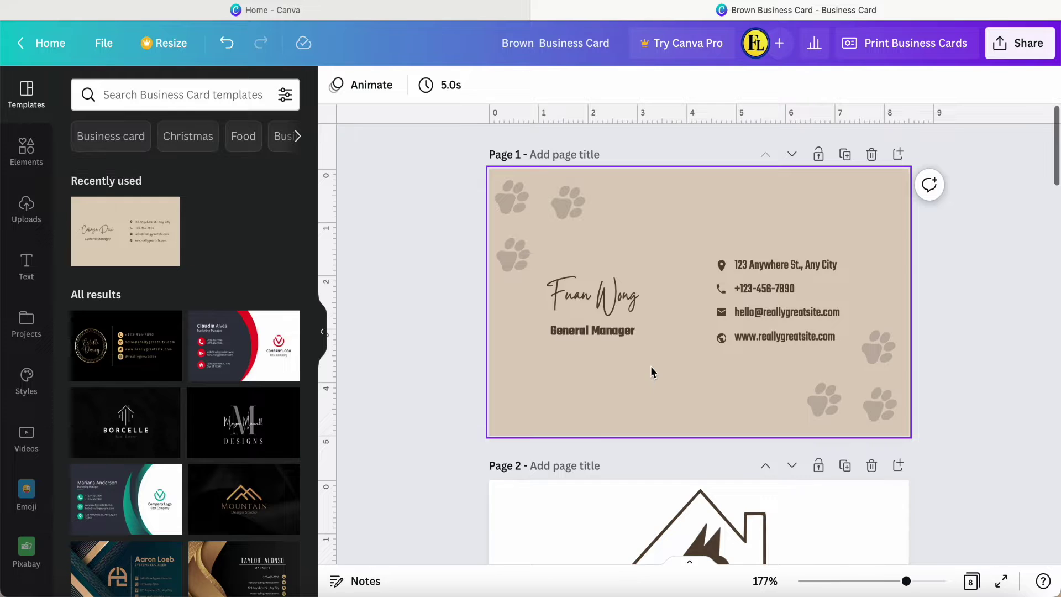
{"action": "scroll", "coordinate": [651, 365], "scroll_direction": "down", "scroll_amount": 3}
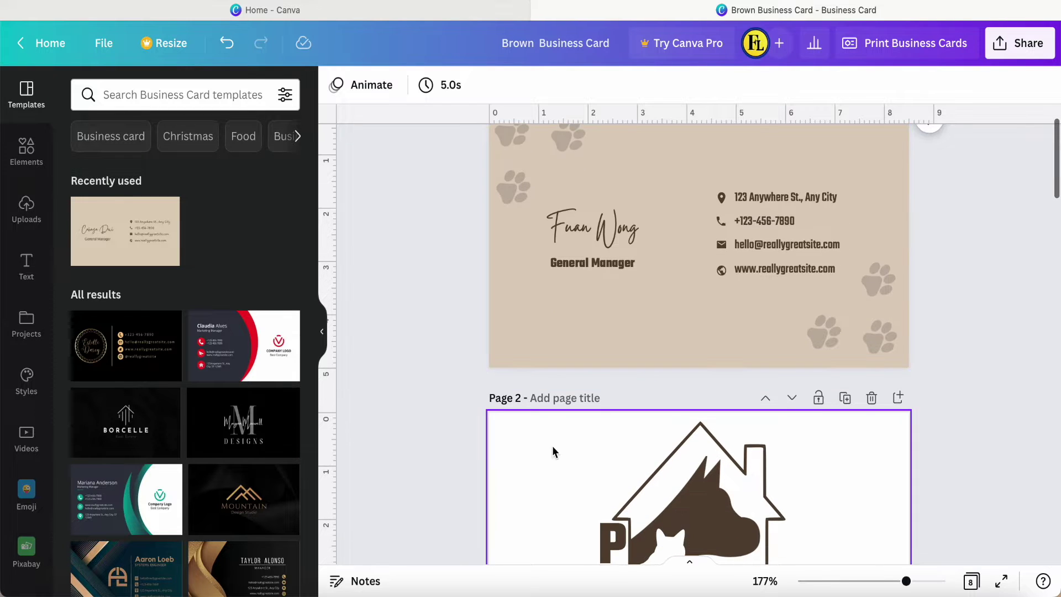
{"action": "scroll", "coordinate": [535, 464], "scroll_direction": "down", "scroll_amount": 1}
{"action": "scroll", "coordinate": [535, 464], "scroll_direction": "up", "scroll_amount": 2}
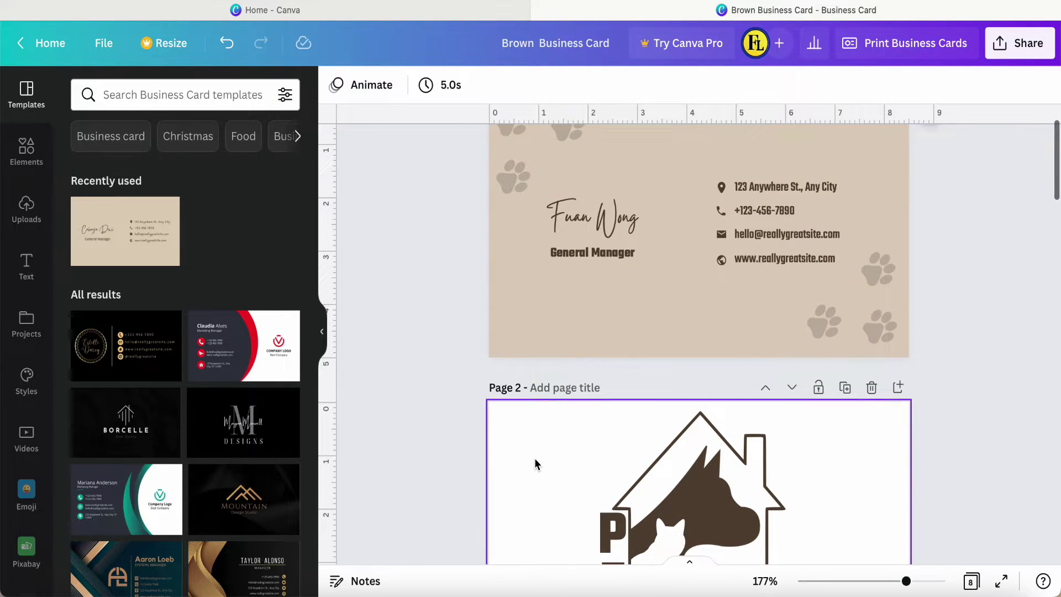
{"action": "scroll", "coordinate": [646, 260], "scroll_direction": "up", "scroll_amount": 2}
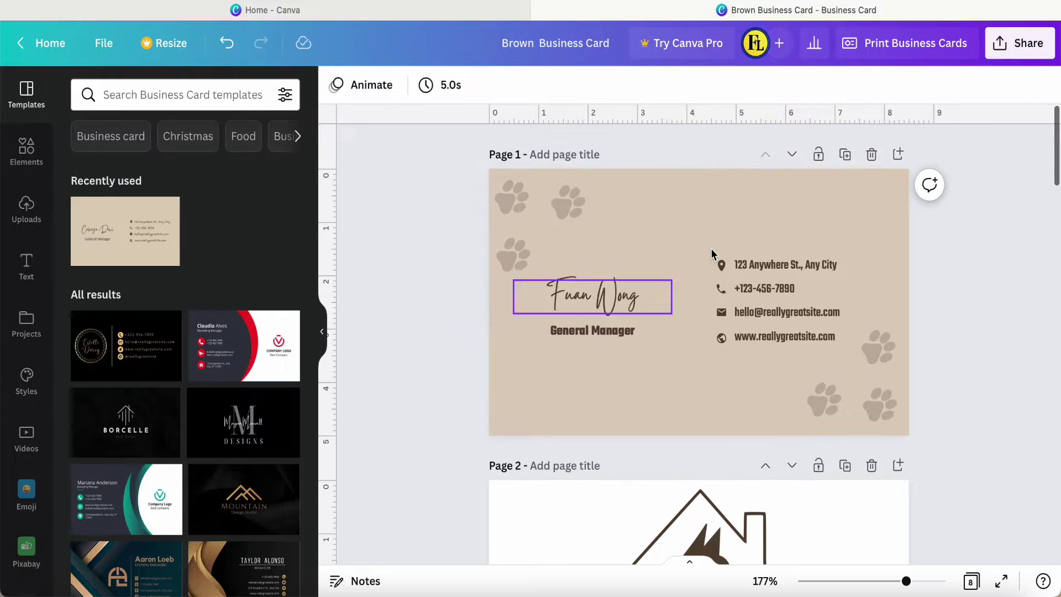
- Add a new first page and fill it with the contact-details layout of the recently used Brown Business Card template
{"action": "left_click", "coordinate": [898, 154]}
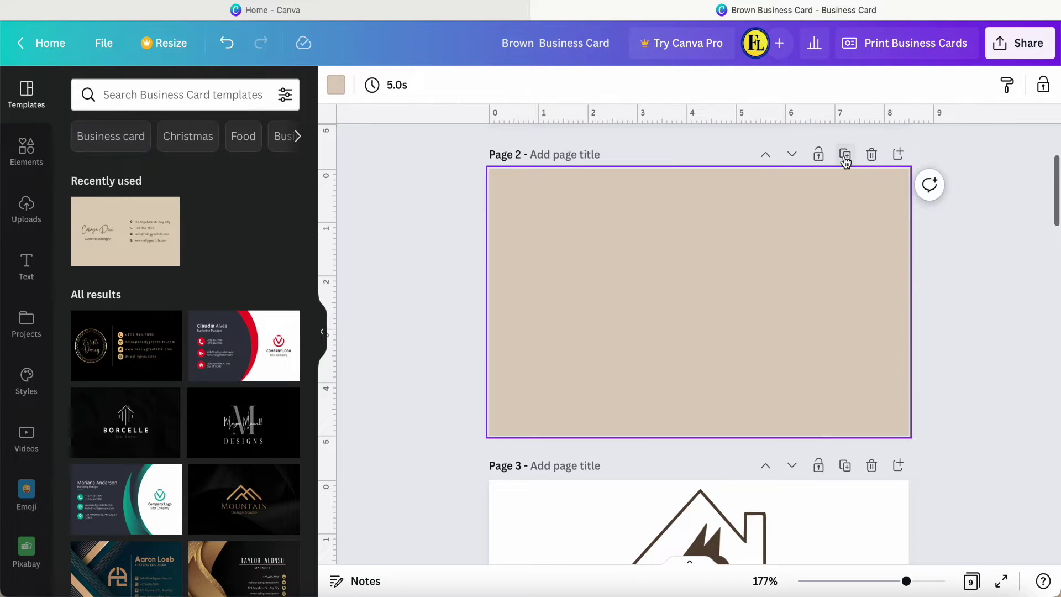
{"action": "left_click", "coordinate": [764, 154]}
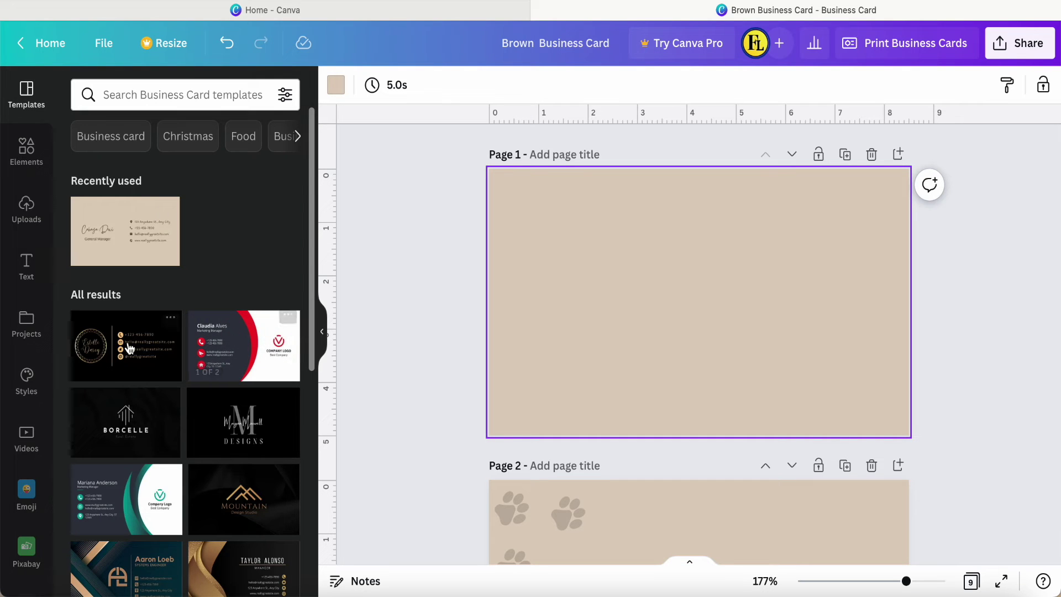
{"action": "left_click", "coordinate": [133, 243]}
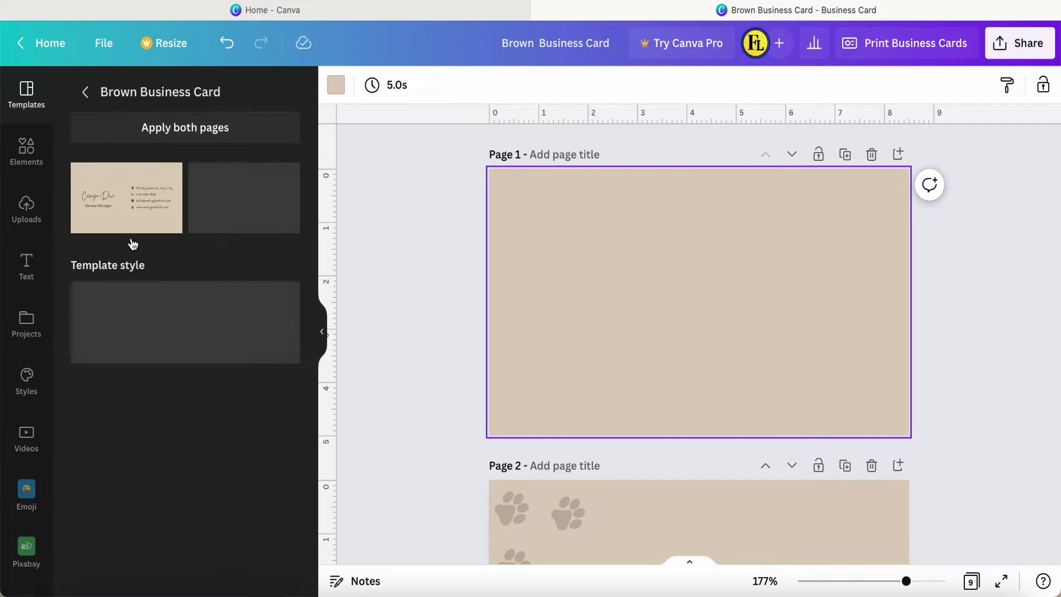
{"action": "left_click", "coordinate": [132, 204]}
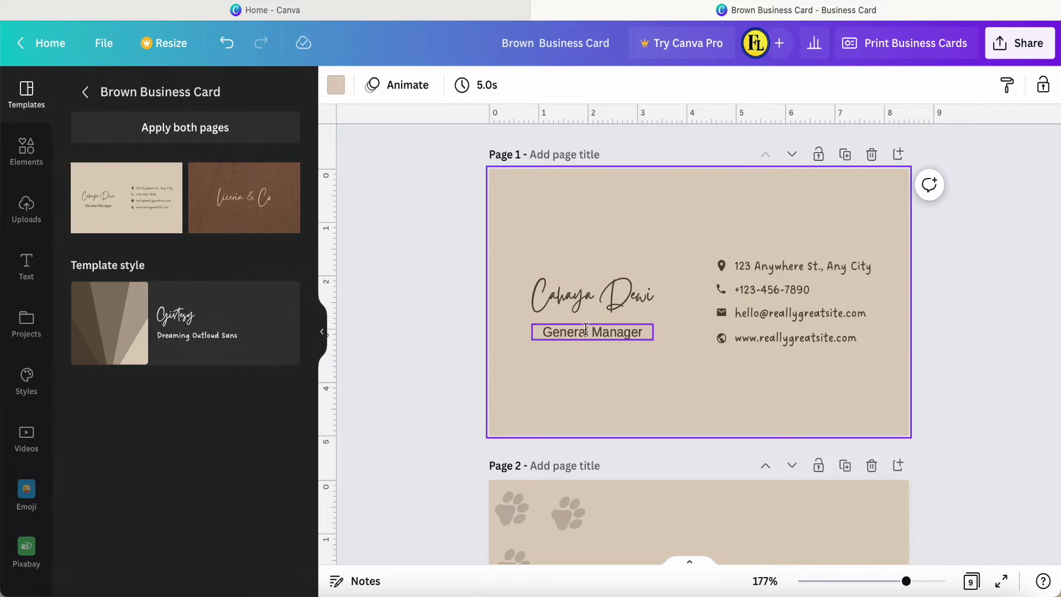
- Set the font of the "General Manager" text on the first page to Teko Bold
{"action": "left_click", "coordinate": [607, 335]}
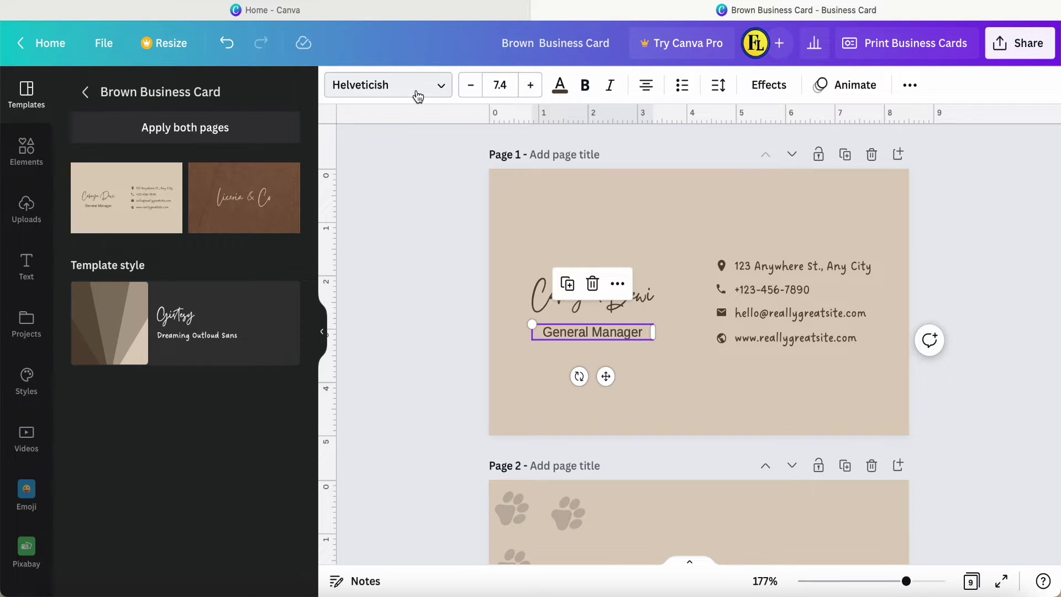
{"action": "left_click", "coordinate": [439, 87]}
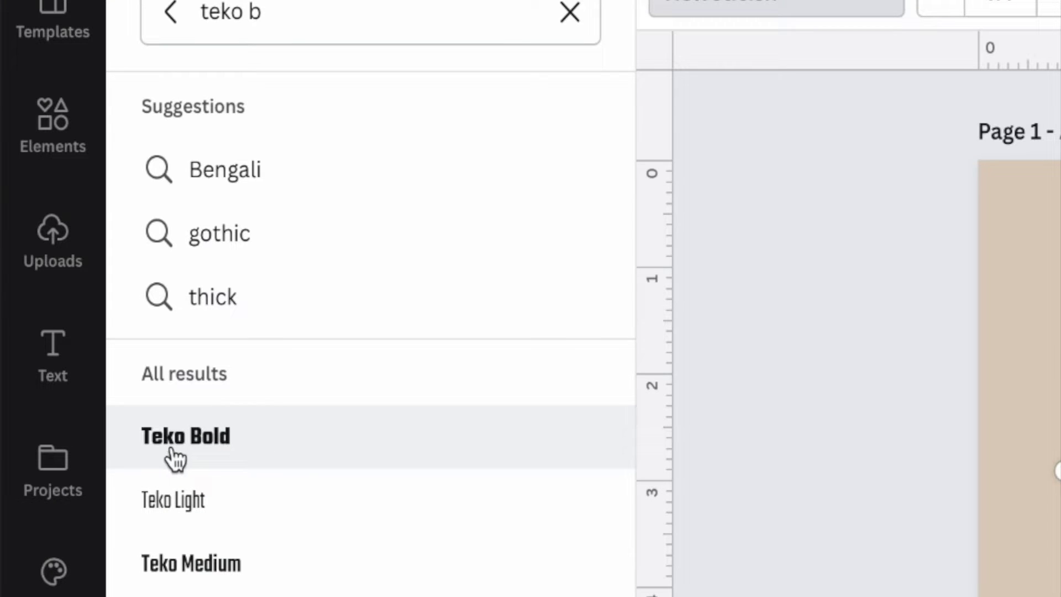
{"action": "left_click", "coordinate": [206, 449]}
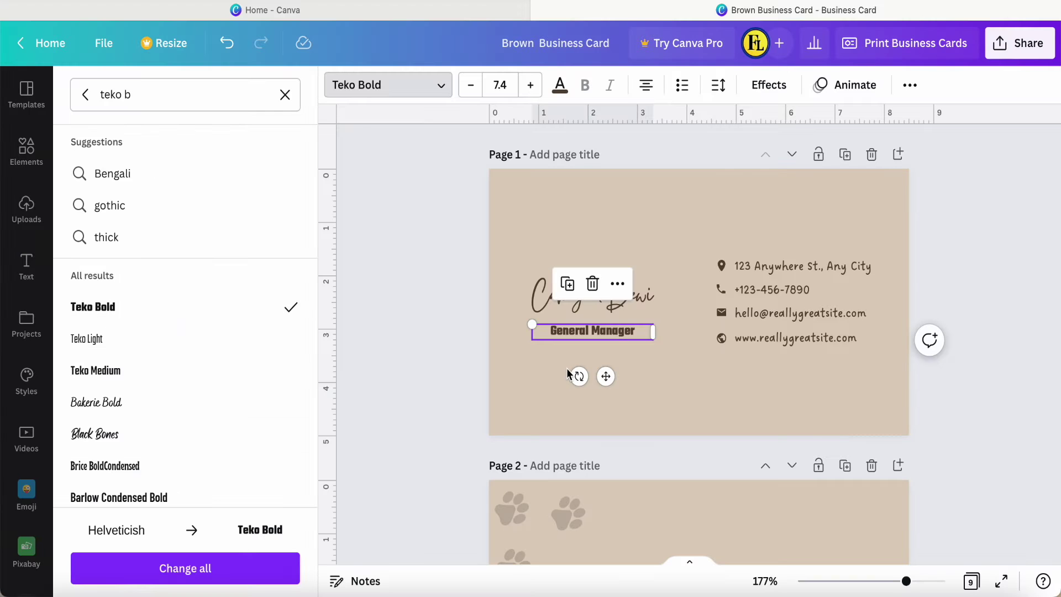
- Set the font of the website line on the first page to Teko Medium
{"action": "left_click", "coordinate": [773, 267]}
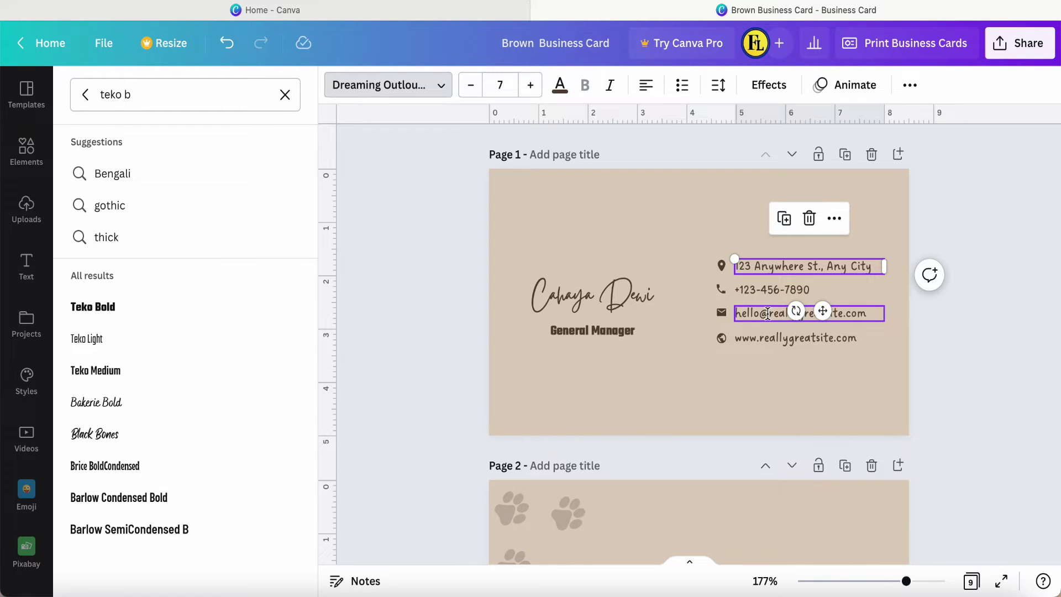
{"action": "left_click", "coordinate": [766, 342]}
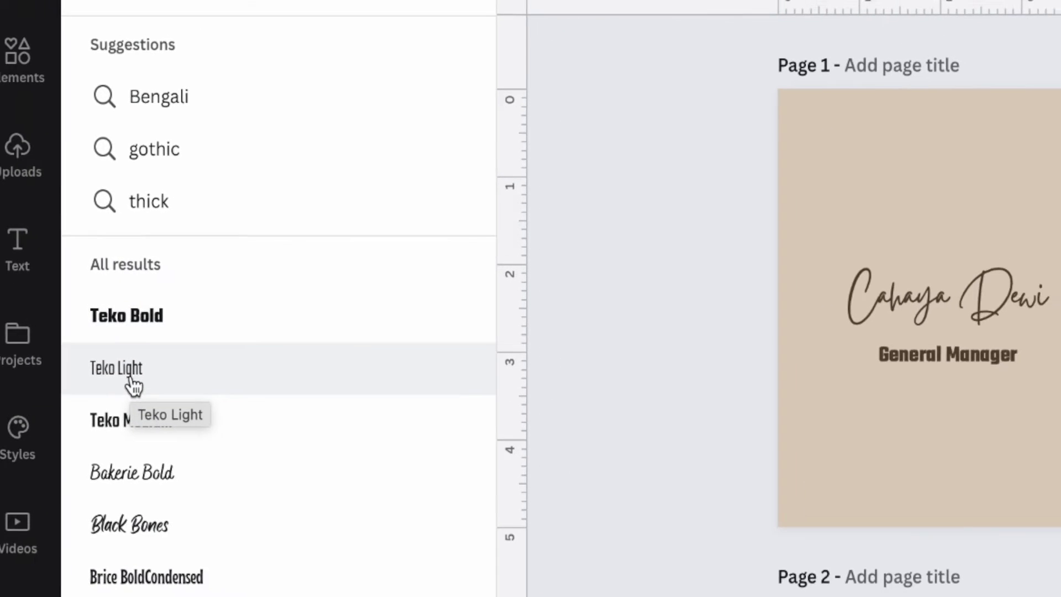
{"action": "left_click", "coordinate": [134, 385]}
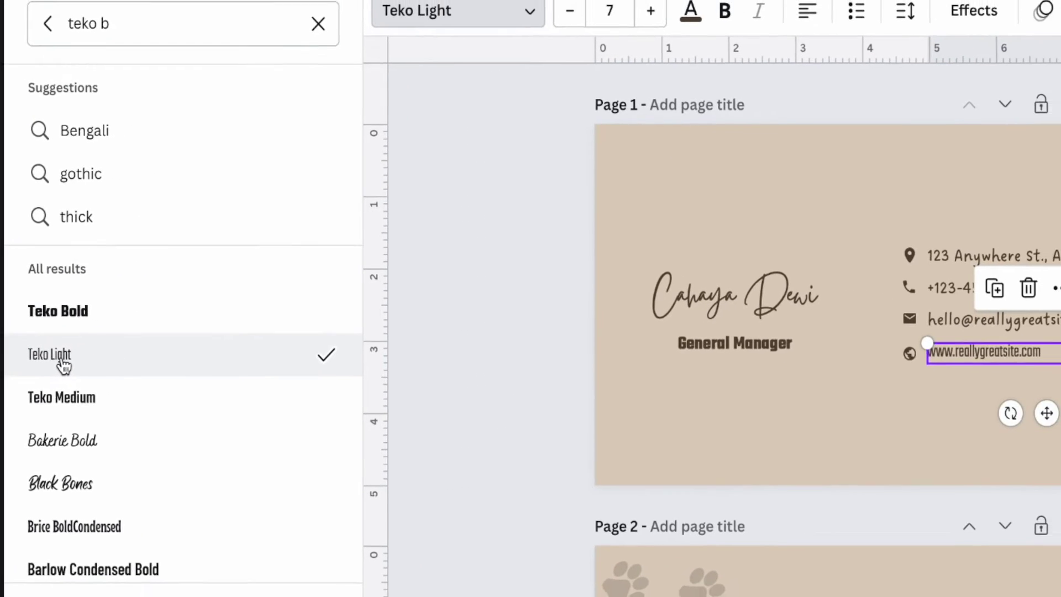
{"action": "left_click", "coordinate": [58, 399]}
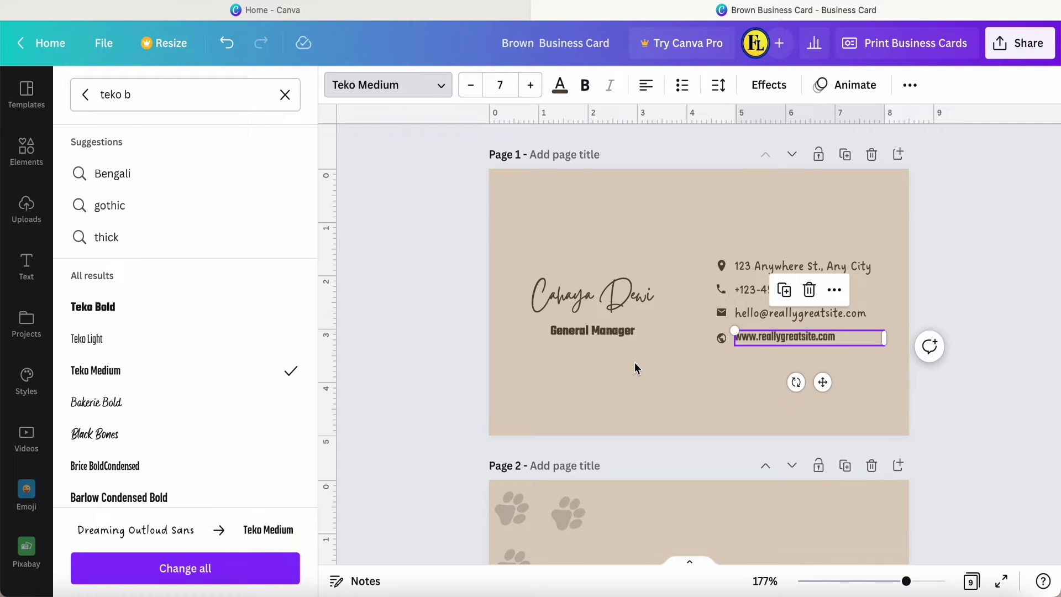
- Check the job title and website fonts on the first page, and inspect the paw-print graphic on the second page
{"action": "left_click", "coordinate": [569, 337]}
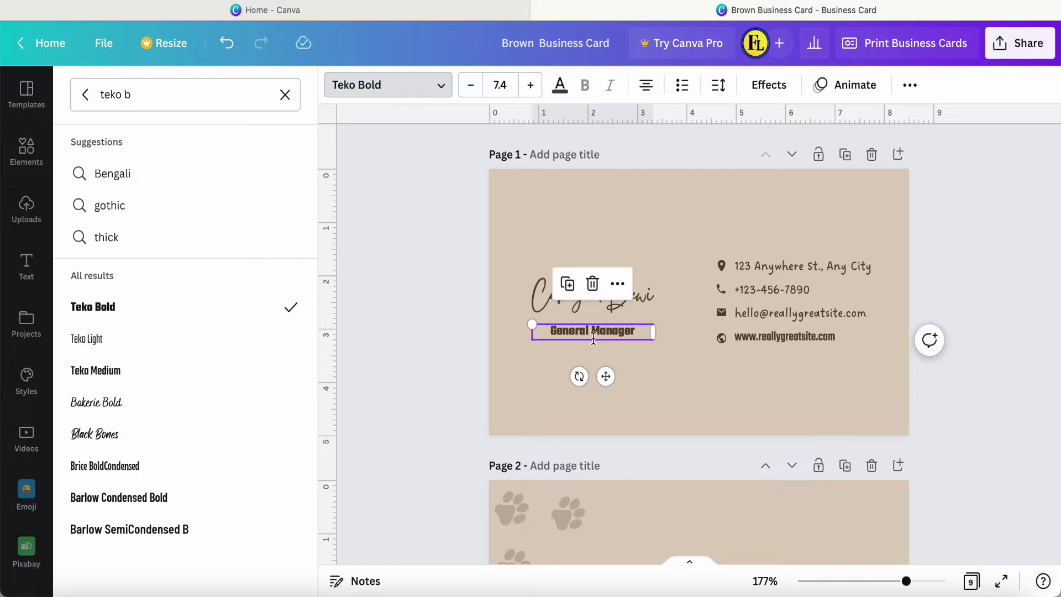
{"action": "double_click", "coordinate": [623, 336]}
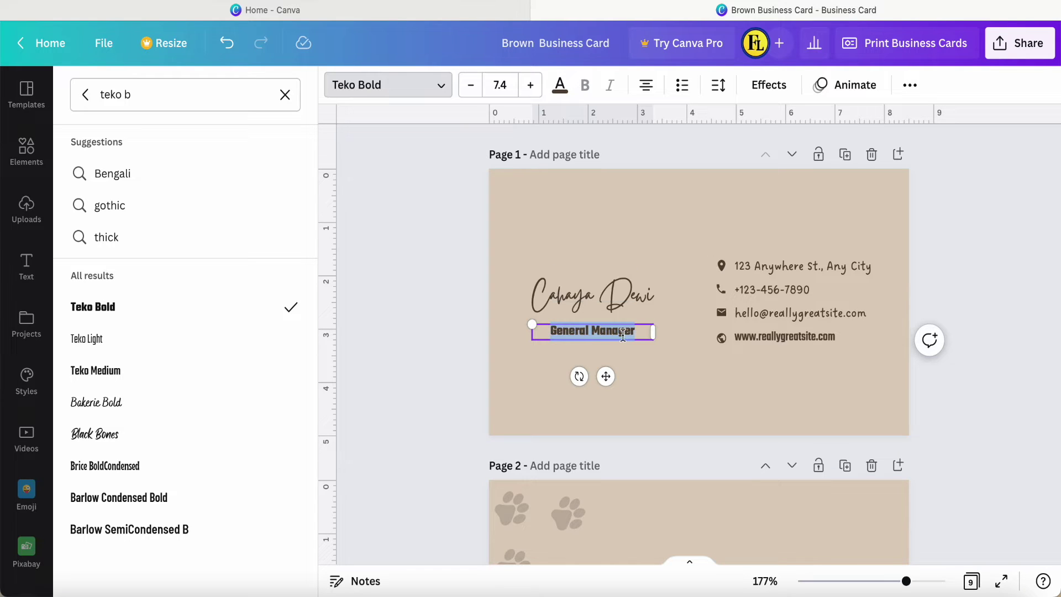
{"action": "left_click", "coordinate": [739, 336]}
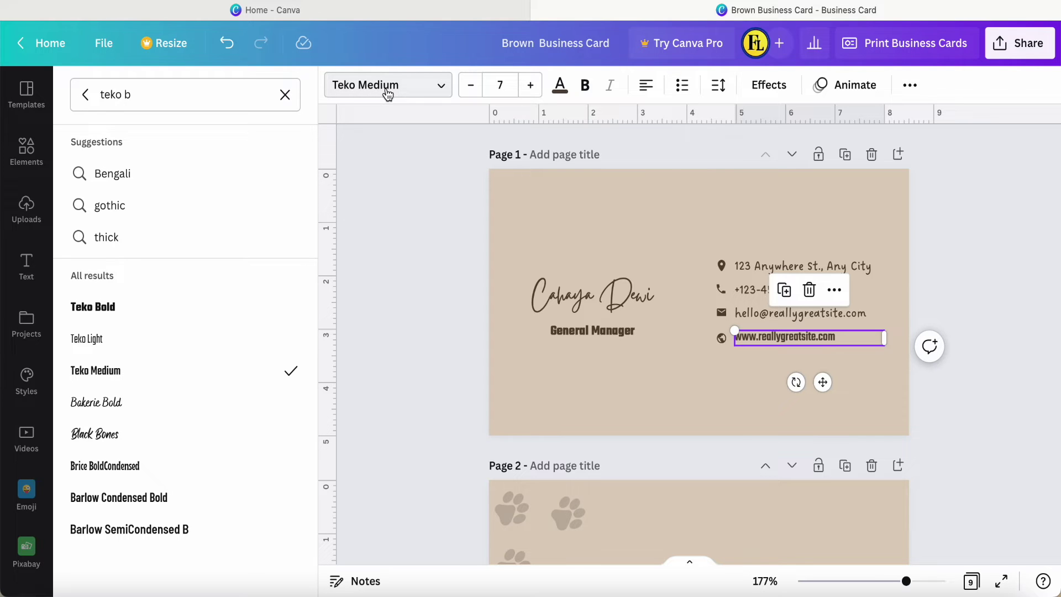
{"action": "scroll", "coordinate": [661, 393], "scroll_direction": "down", "scroll_amount": 1}
{"action": "scroll", "coordinate": [661, 393], "scroll_direction": "down", "scroll_amount": 4}
{"action": "left_click_drag", "start_coordinate": [662, 394], "coordinate": [774, 421]}
{"action": "left_click_drag", "start_coordinate": [716, 399], "coordinate": [684, 436]}
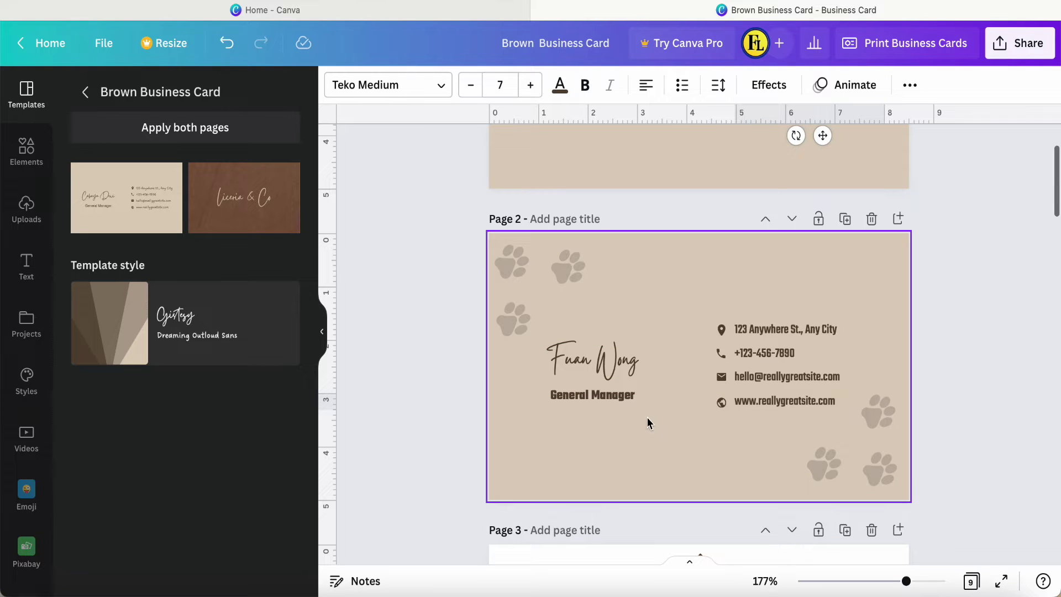
{"action": "left_click_drag", "start_coordinate": [658, 422], "coordinate": [533, 286]}
{"action": "left_click", "coordinate": [533, 287]}
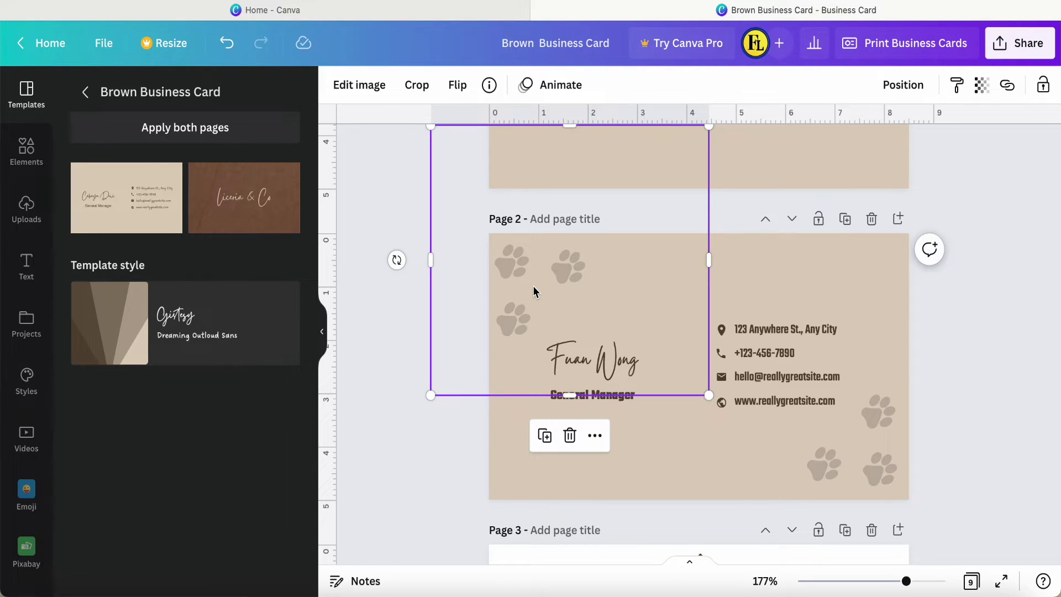
- Search the design elements for "dog footprint"
{"action": "left_click", "coordinate": [85, 92]}
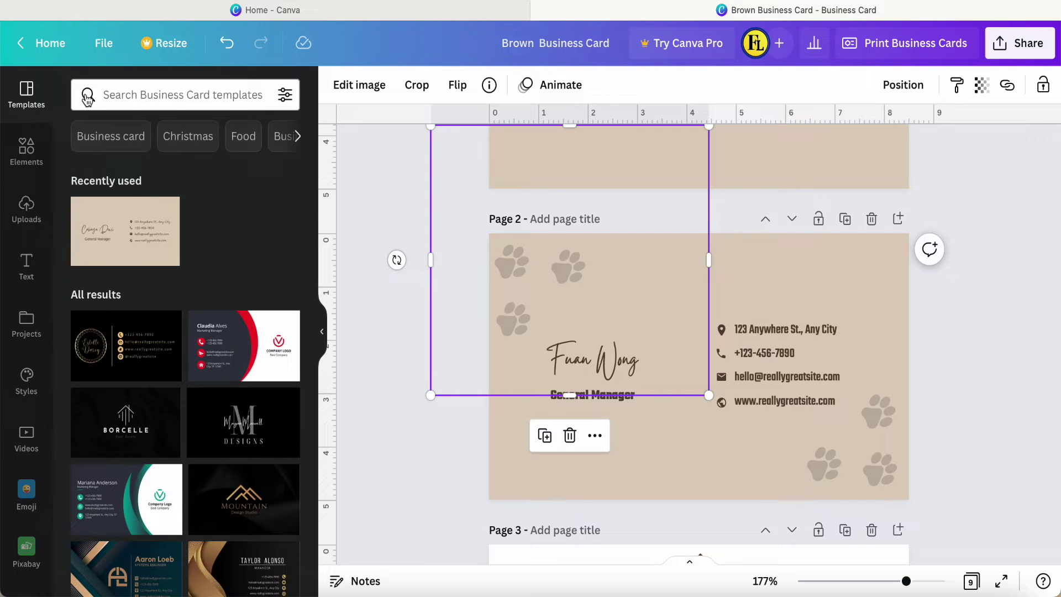
{"action": "left_click", "coordinate": [26, 150]}
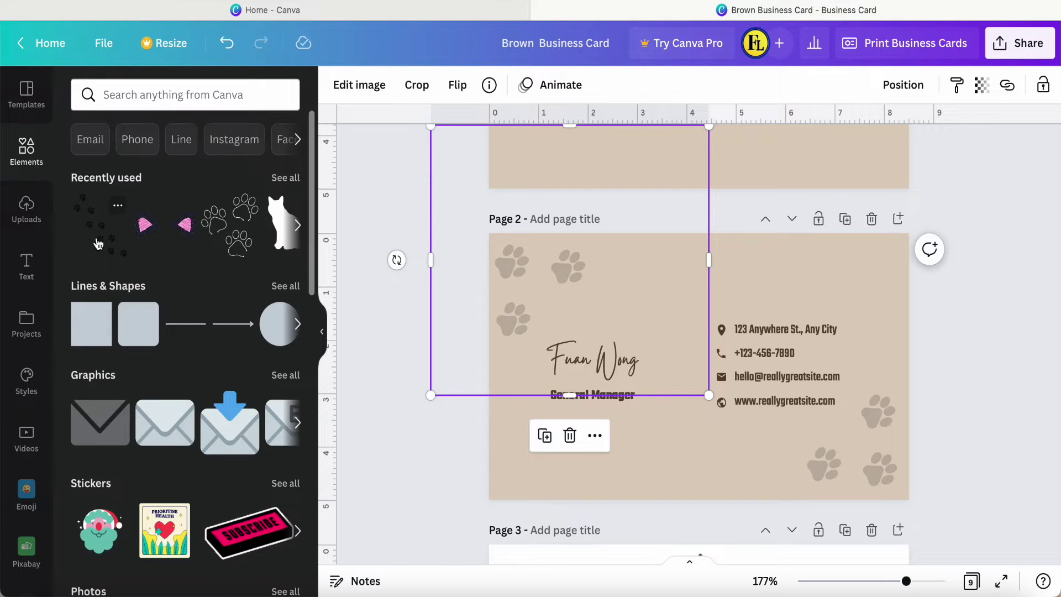
{"action": "left_click", "coordinate": [167, 93]}
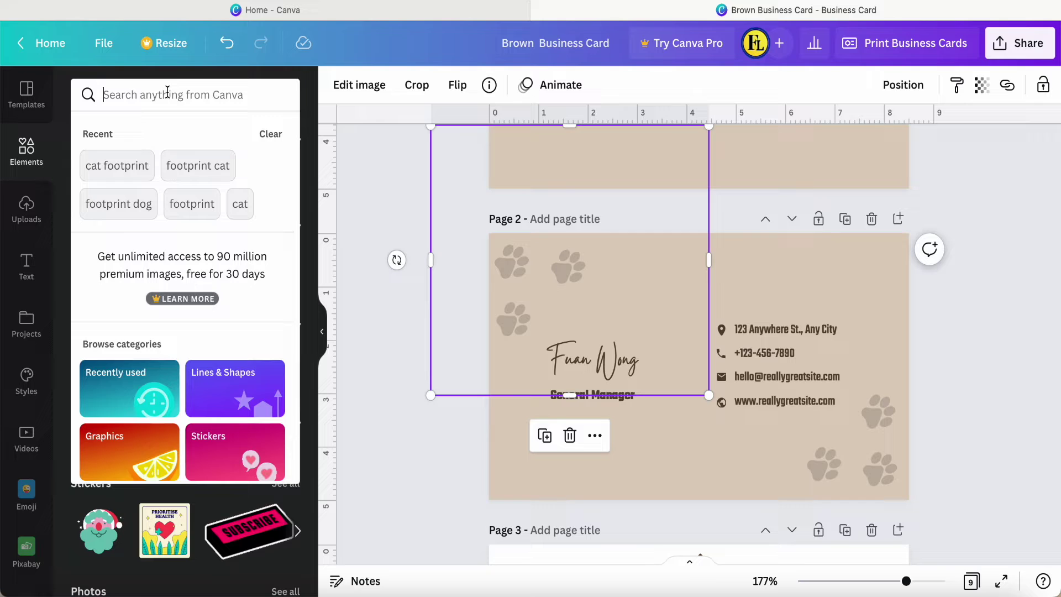
{"action": "type", "text": "d"}
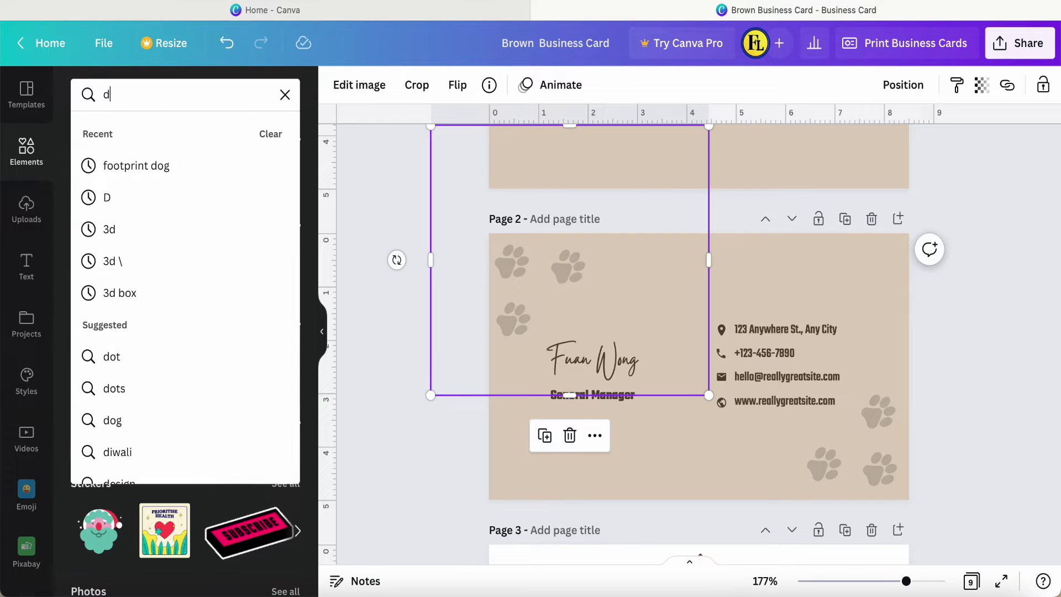
{"action": "type", "text": "ot"}
{"action": "key", "text": "BackSpace"}
{"action": "key", "text": "BackSpace"}
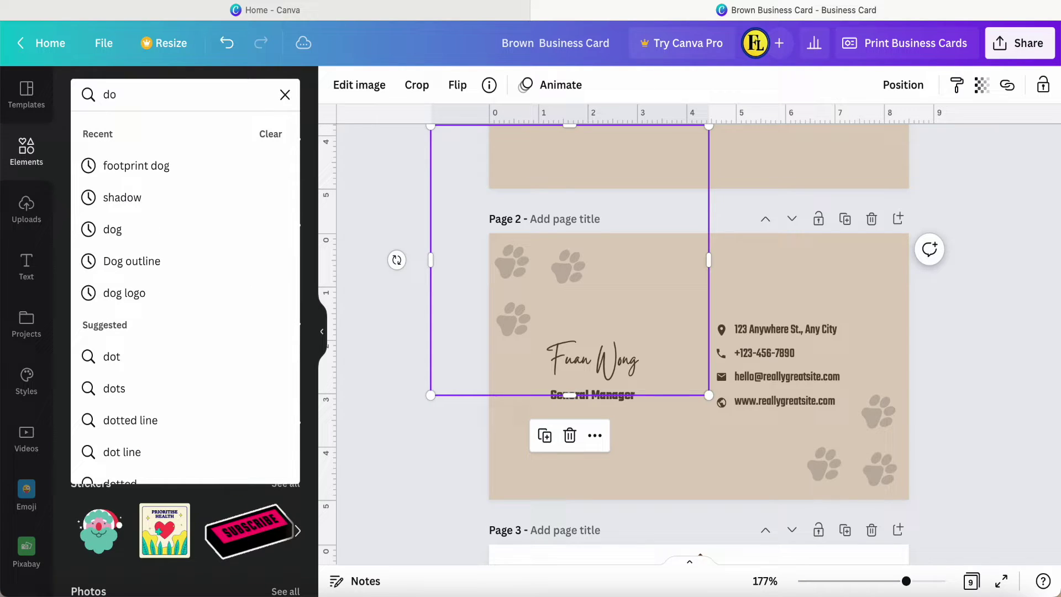
{"action": "type", "text": "g foot"}
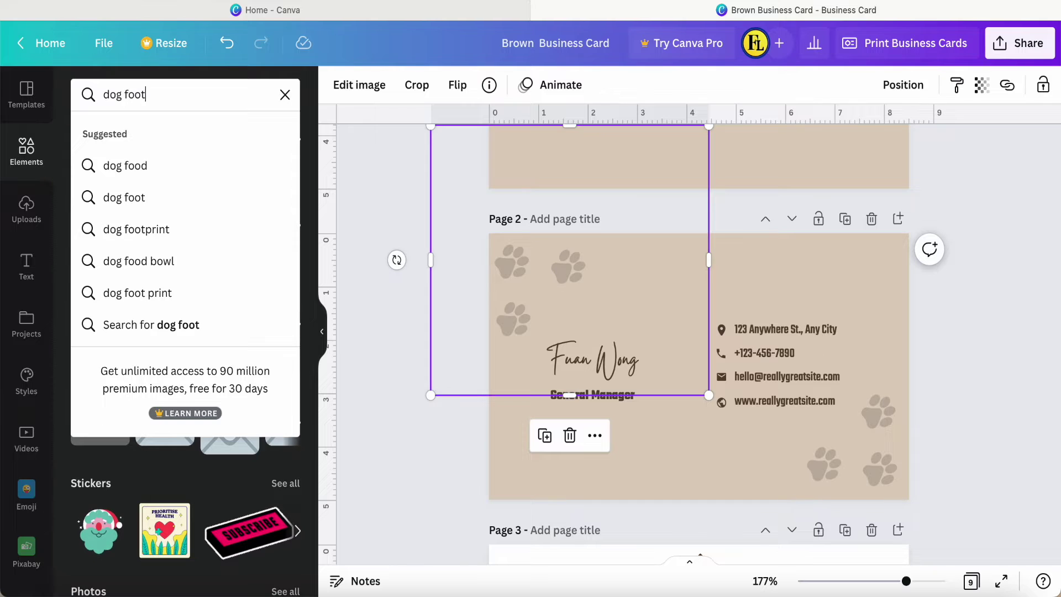
{"action": "type", "text": "print"}
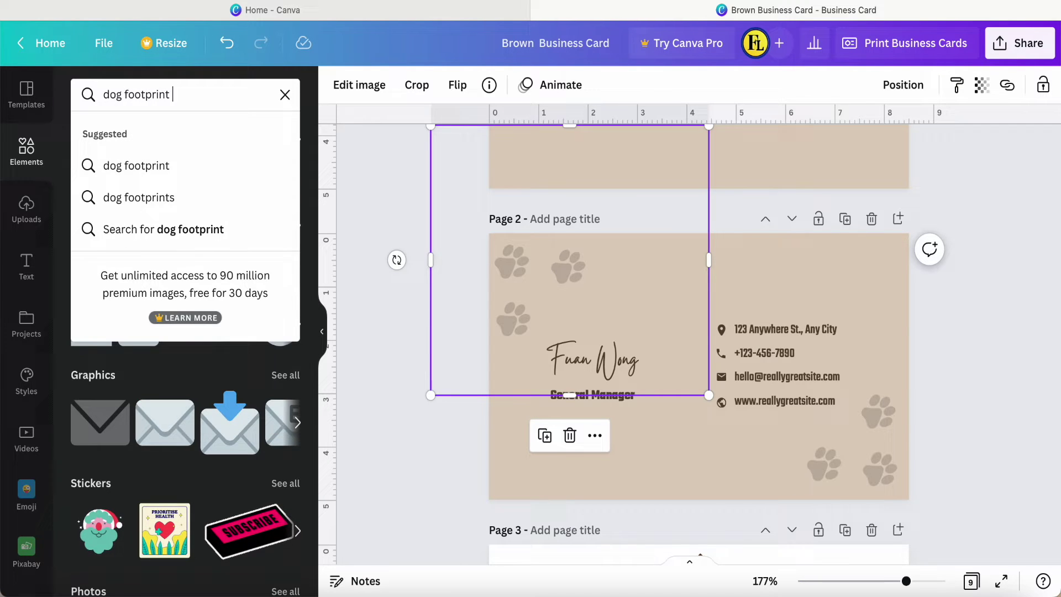
{"action": "key", "text": "Return"}
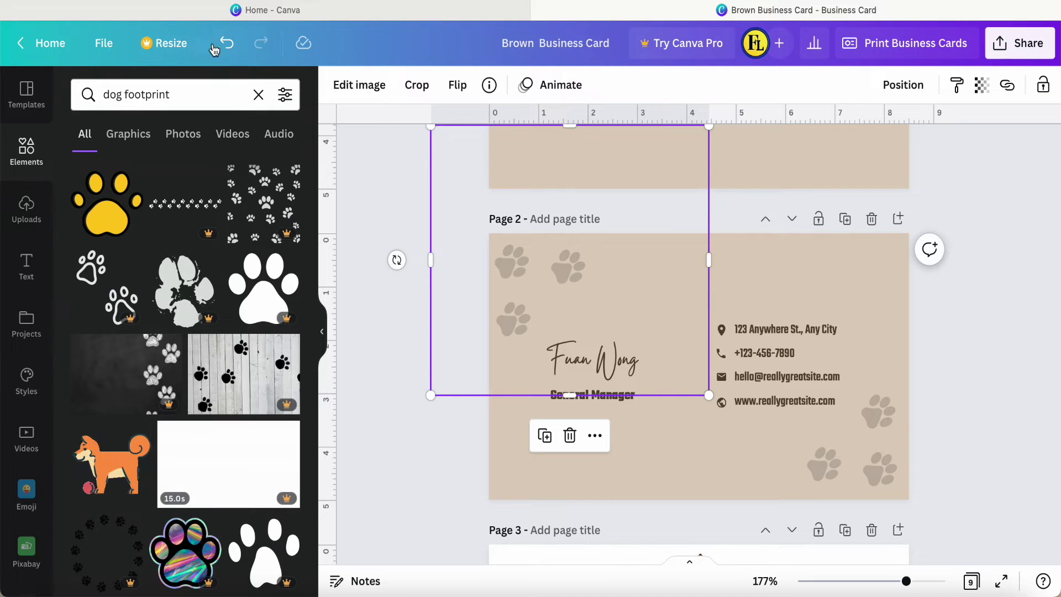
- Browse the "dog footprint" graphics and add the grey trail of four paw prints to the second page
{"action": "scroll", "coordinate": [182, 403], "scroll_direction": "down", "scroll_amount": 5}
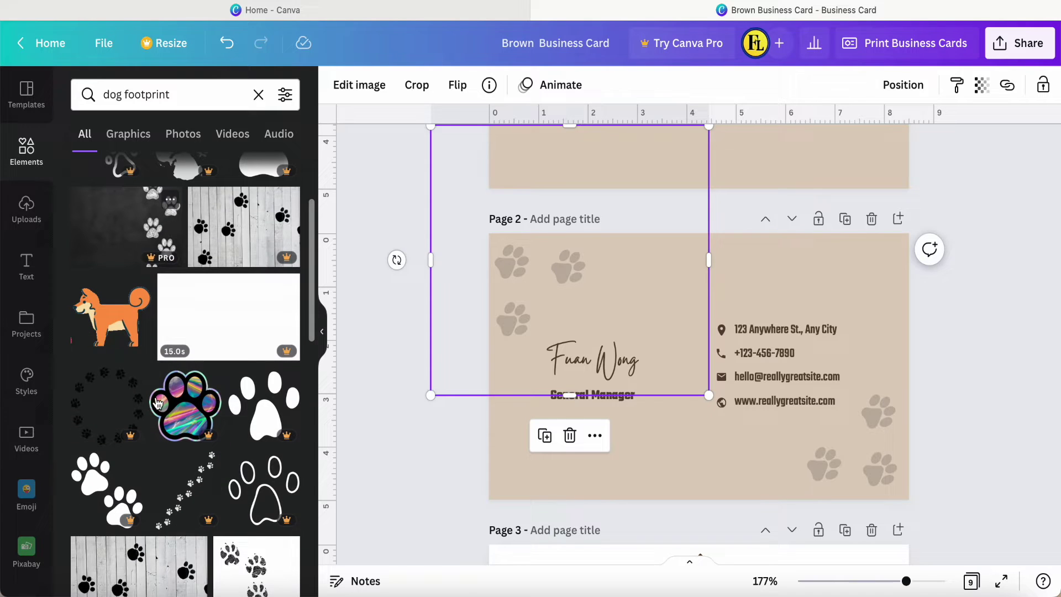
{"action": "left_click", "coordinate": [131, 137]}
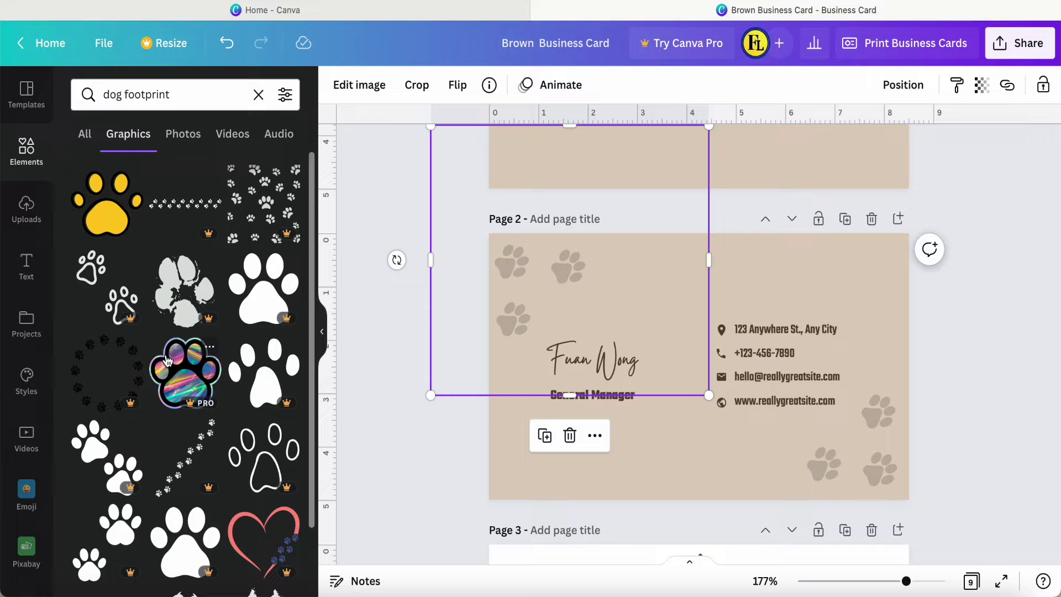
{"action": "scroll", "coordinate": [201, 406], "scroll_direction": "down", "scroll_amount": 1}
{"action": "scroll", "coordinate": [201, 406], "scroll_direction": "down", "scroll_amount": 6}
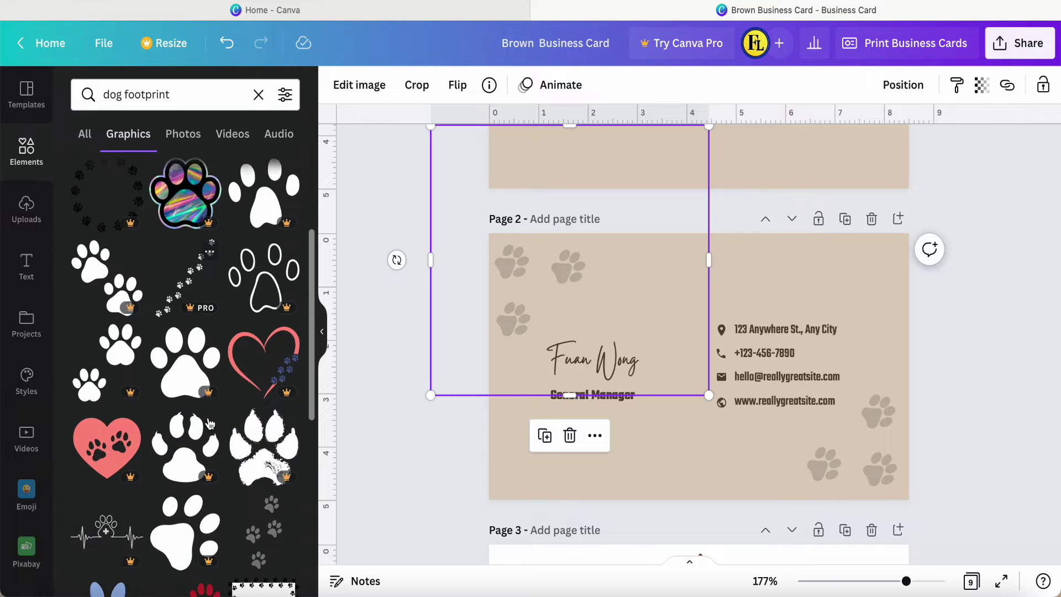
{"action": "scroll", "coordinate": [210, 423], "scroll_direction": "down", "scroll_amount": 1}
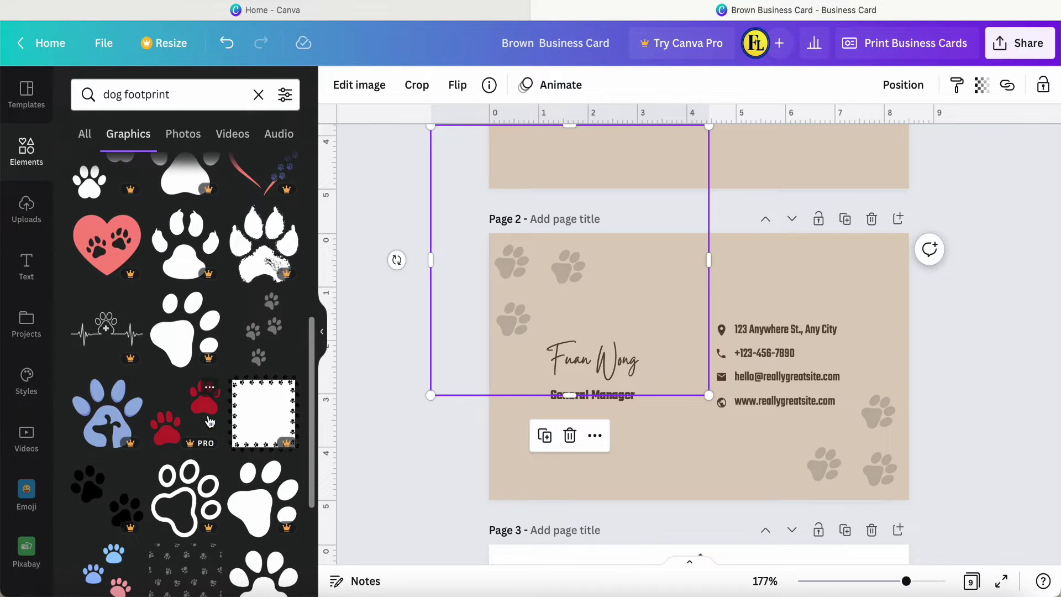
{"action": "left_click", "coordinate": [260, 337]}
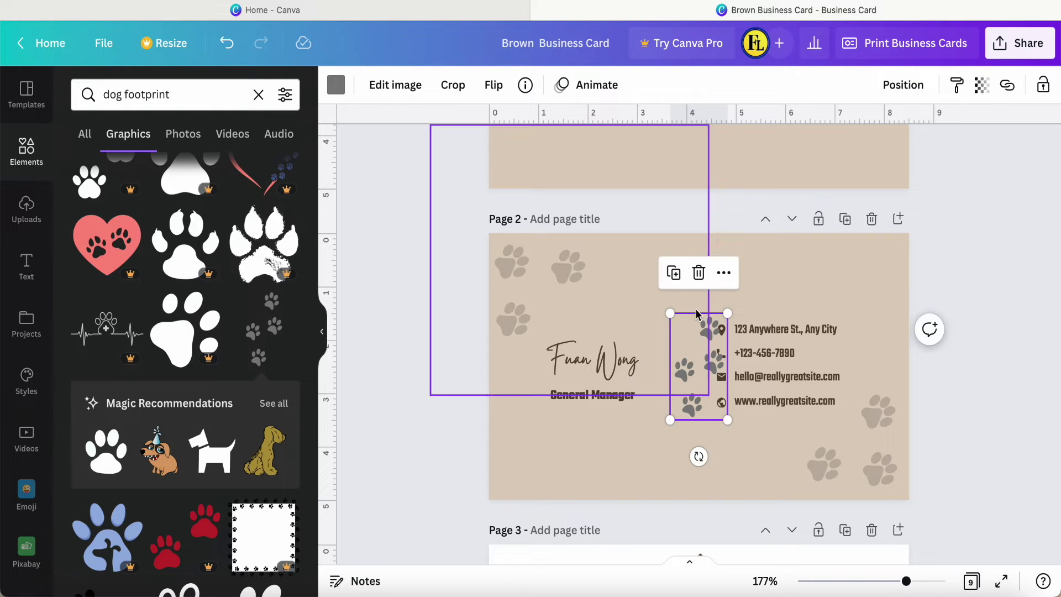
- Recolour the four-paw graphic on the second page dark brown and lower its opacity
{"action": "left_click", "coordinate": [336, 89]}
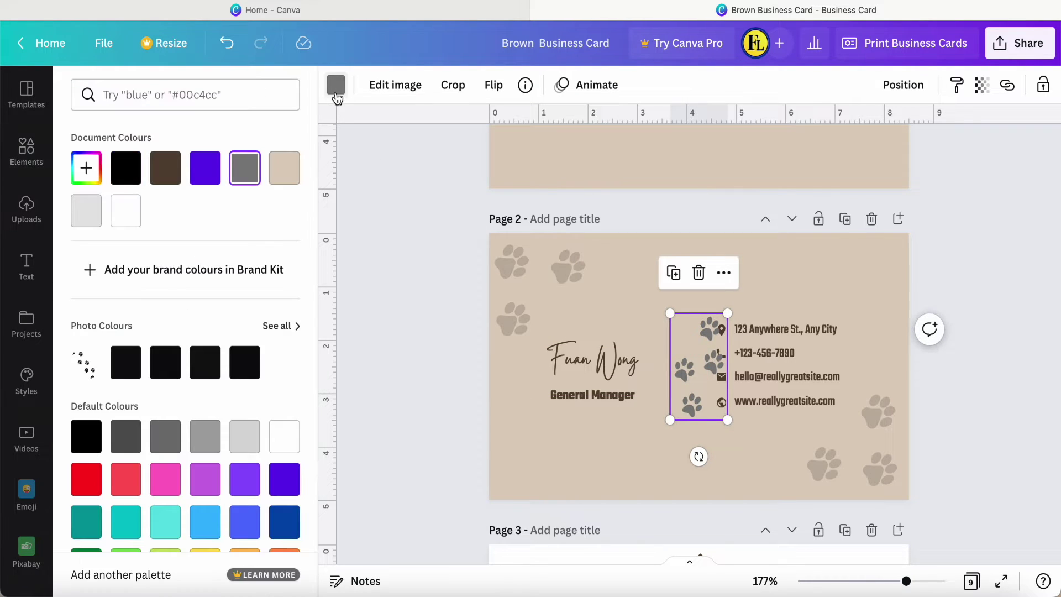
{"action": "left_click", "coordinate": [166, 173]}
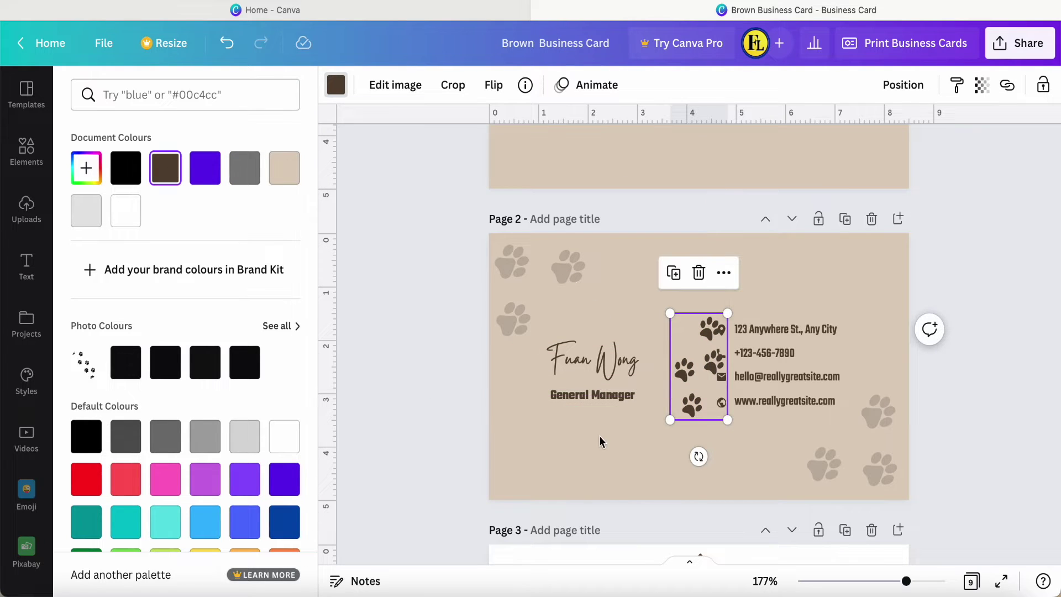
{"action": "left_click", "coordinate": [982, 85]}
{"action": "left_click_drag", "start_coordinate": [976, 150], "coordinate": [852, 165]}
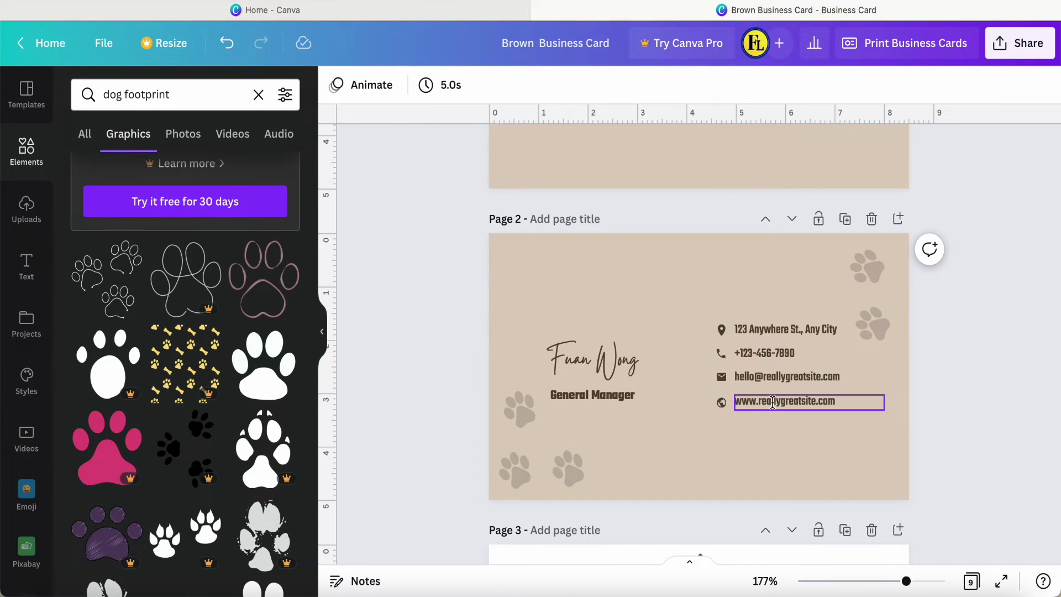
- Set the font size of the address line on the second page to 10
{"action": "left_click", "coordinate": [722, 329]}
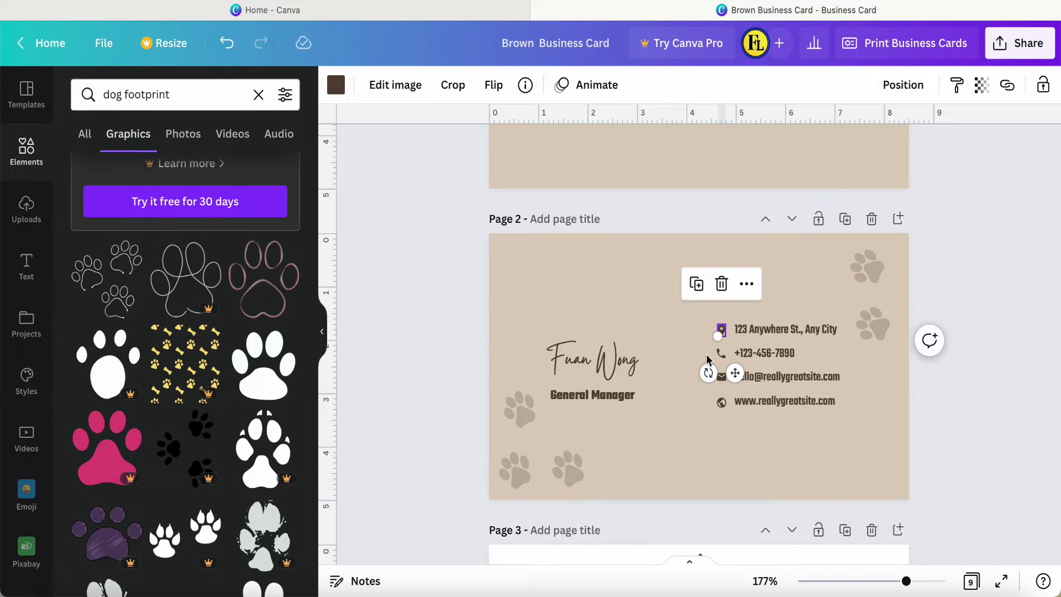
{"action": "left_click", "coordinate": [665, 451]}
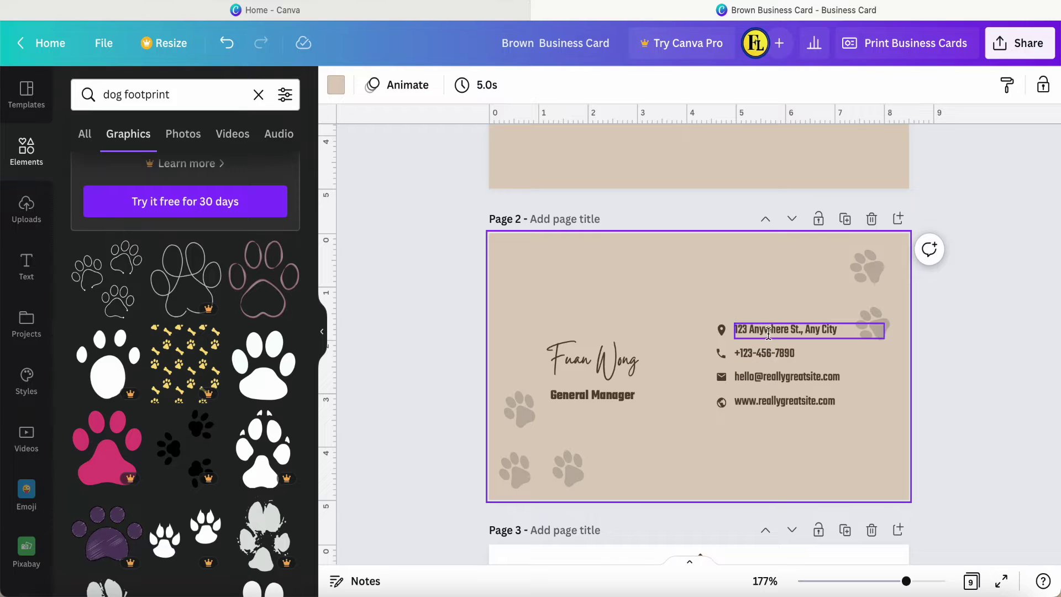
{"action": "left_click", "coordinate": [736, 330]}
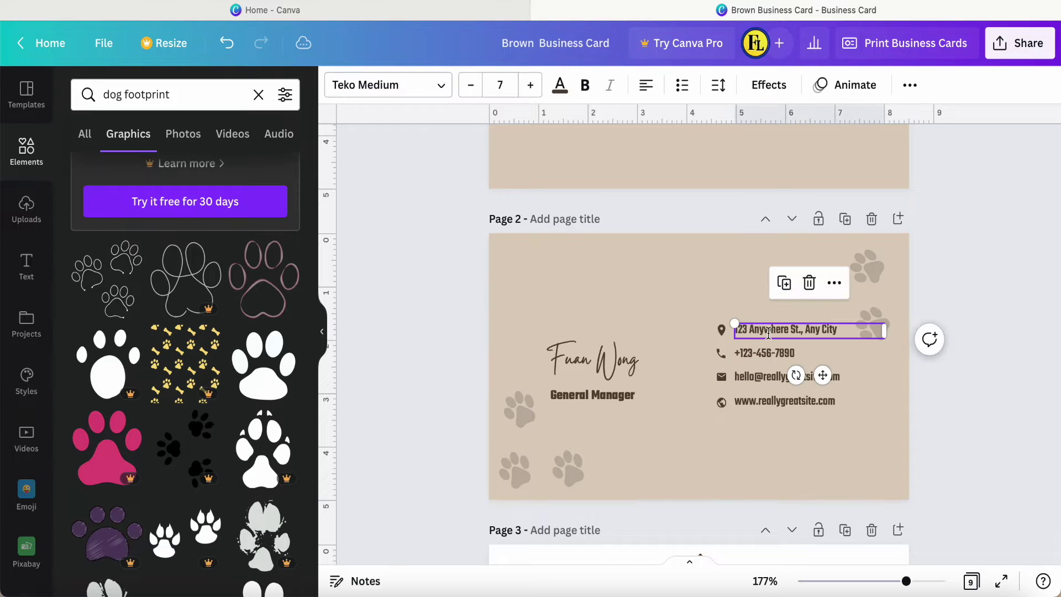
{"action": "left_click", "coordinate": [531, 85]}
{"action": "left_click", "coordinate": [530, 86]}
{"action": "left_click", "coordinate": [530, 86]}
{"action": "left_click", "coordinate": [531, 86]}
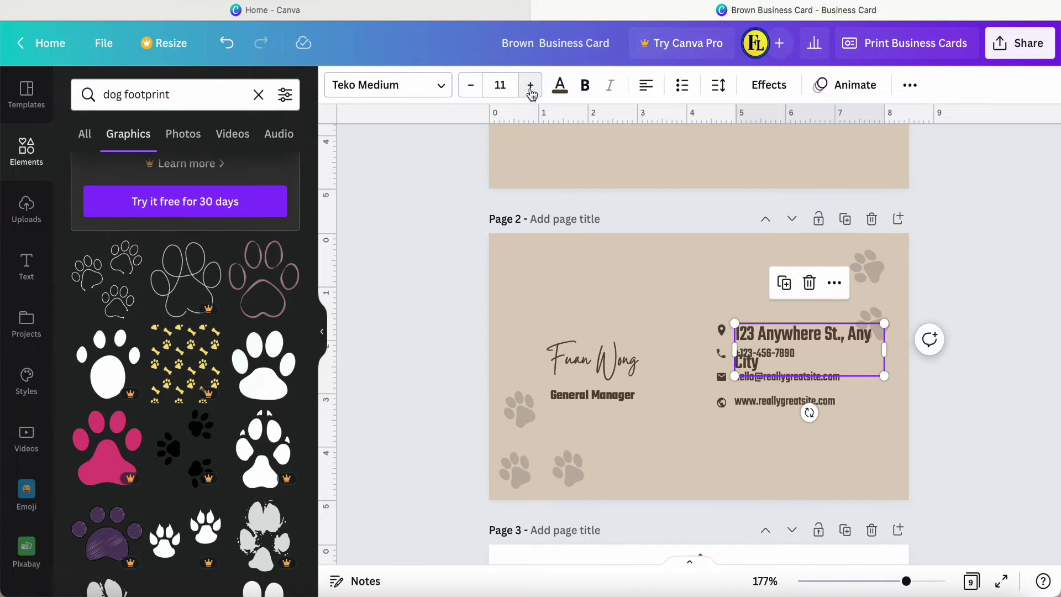
{"action": "left_click", "coordinate": [470, 85]}
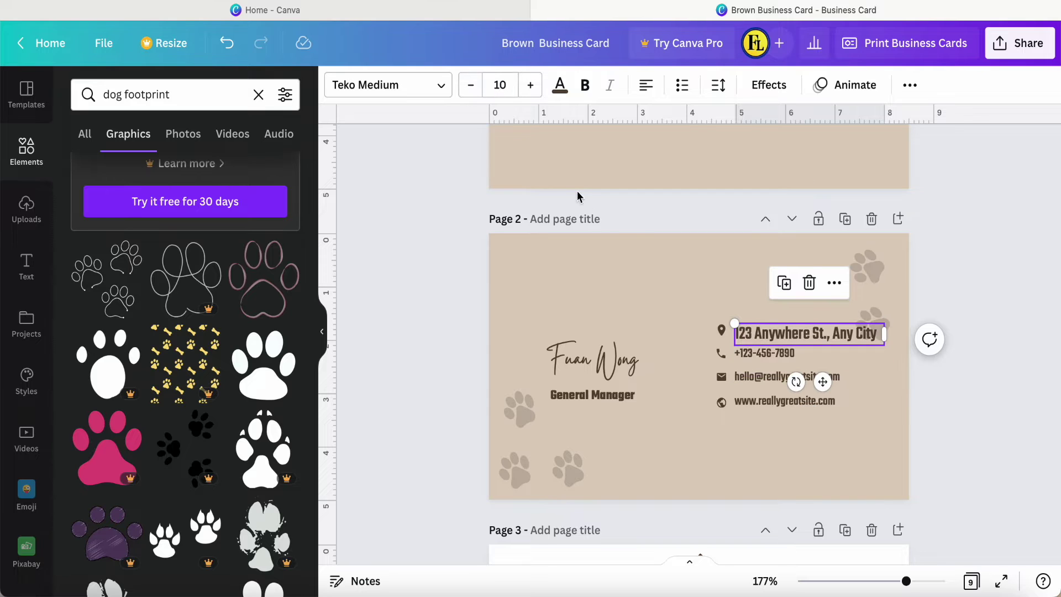
- Enlarge the location pin icon on the second page and move the address line to sit directly beside it
{"action": "left_click", "coordinate": [721, 331]}
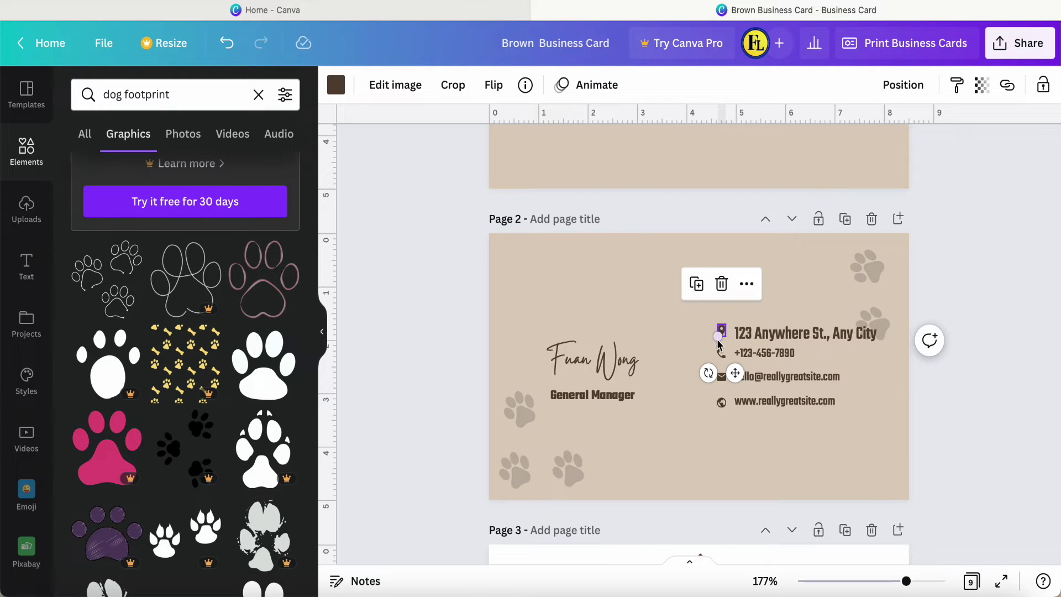
{"action": "left_click_drag", "start_coordinate": [718, 337], "coordinate": [714, 379]}
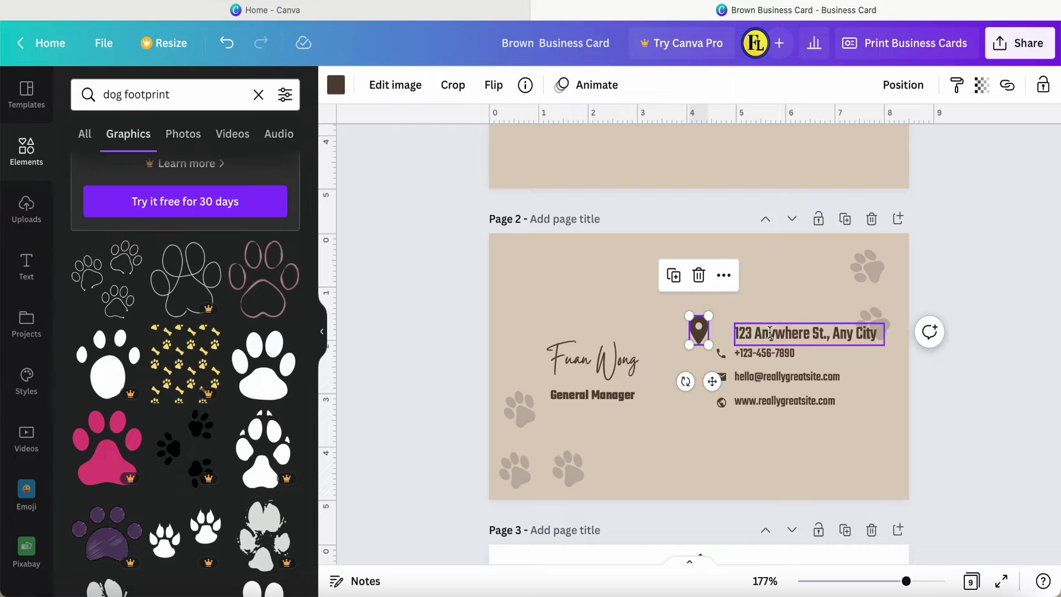
{"action": "left_click_drag", "start_coordinate": [770, 332], "coordinate": [754, 329]}
{"action": "left_click", "coordinate": [695, 460]}
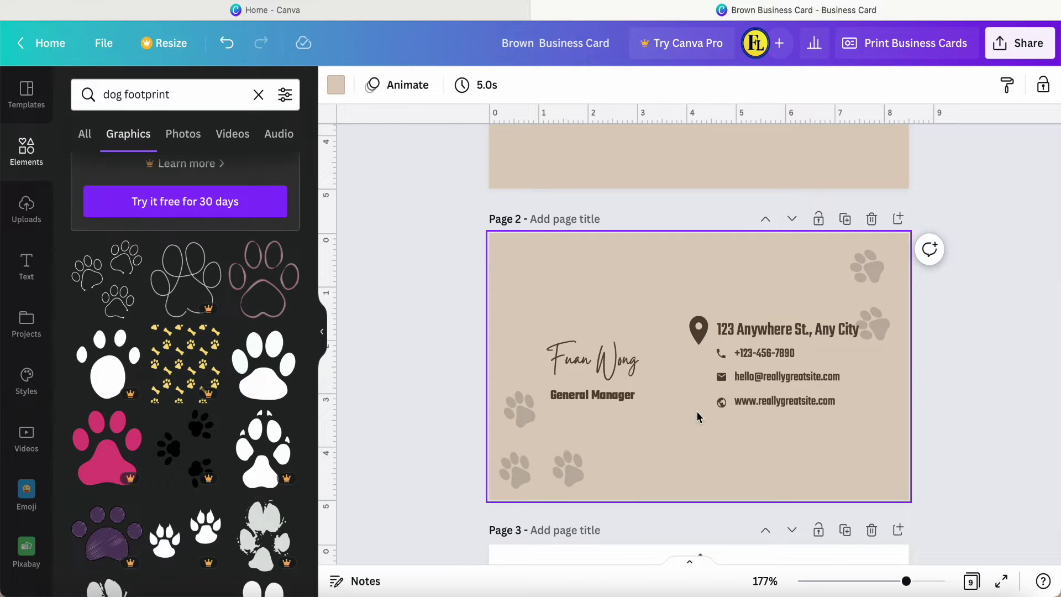
- Add a blank page directly after the pet hotel logo page
{"action": "scroll", "coordinate": [697, 412], "scroll_direction": "down", "scroll_amount": 3}
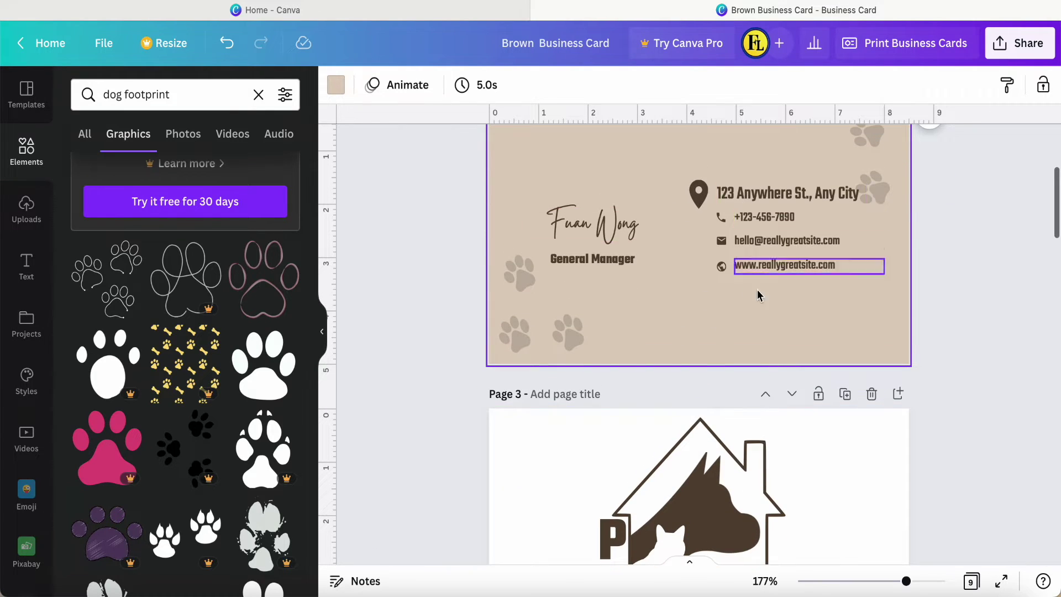
{"action": "scroll", "coordinate": [698, 304], "scroll_direction": "down", "scroll_amount": 6}
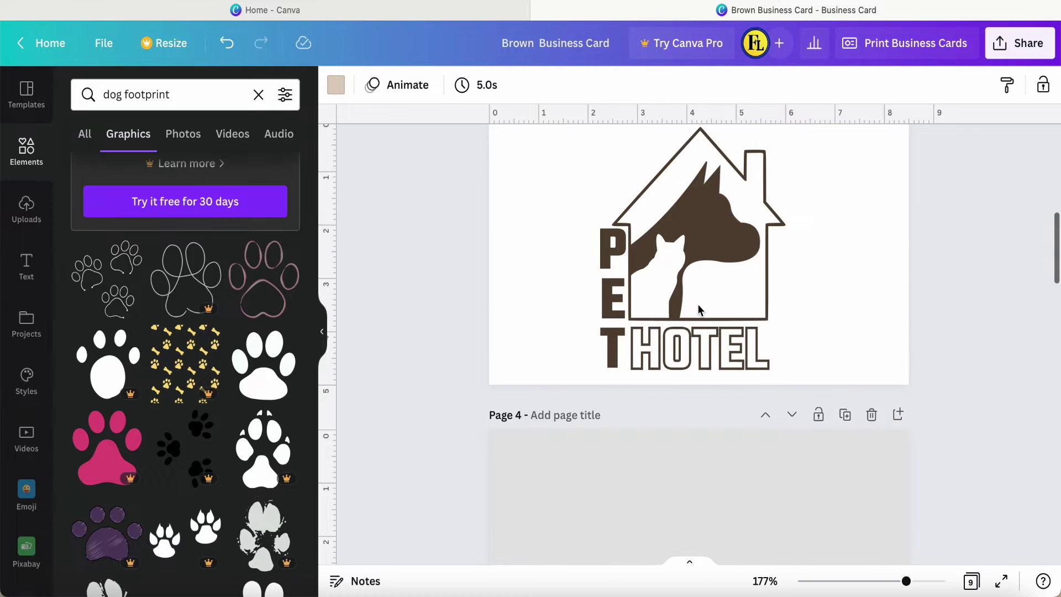
{"action": "scroll", "coordinate": [697, 304], "scroll_direction": "up", "scroll_amount": 1}
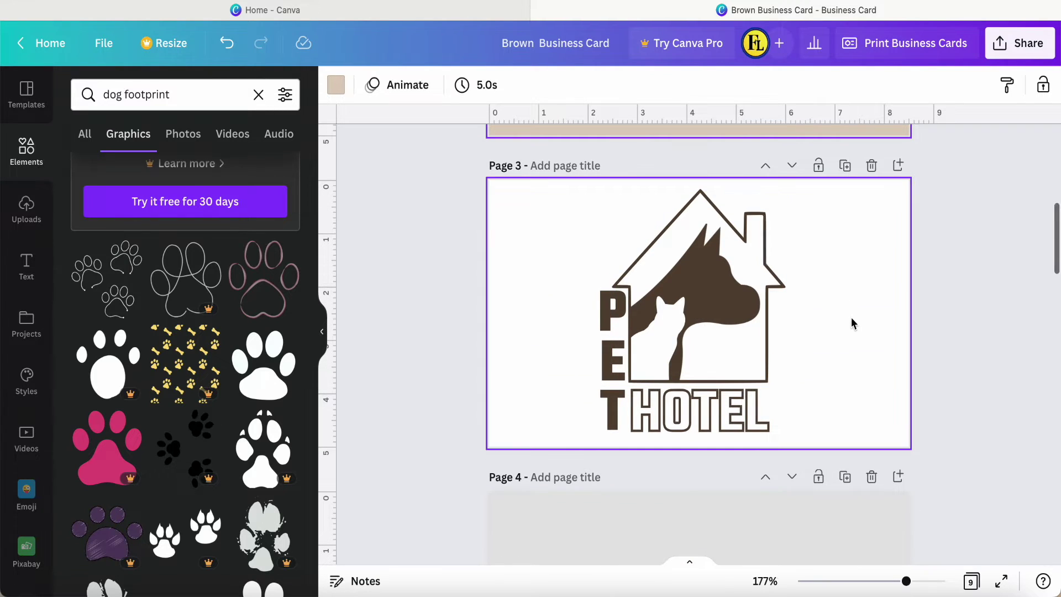
{"action": "left_click", "coordinate": [896, 169]}
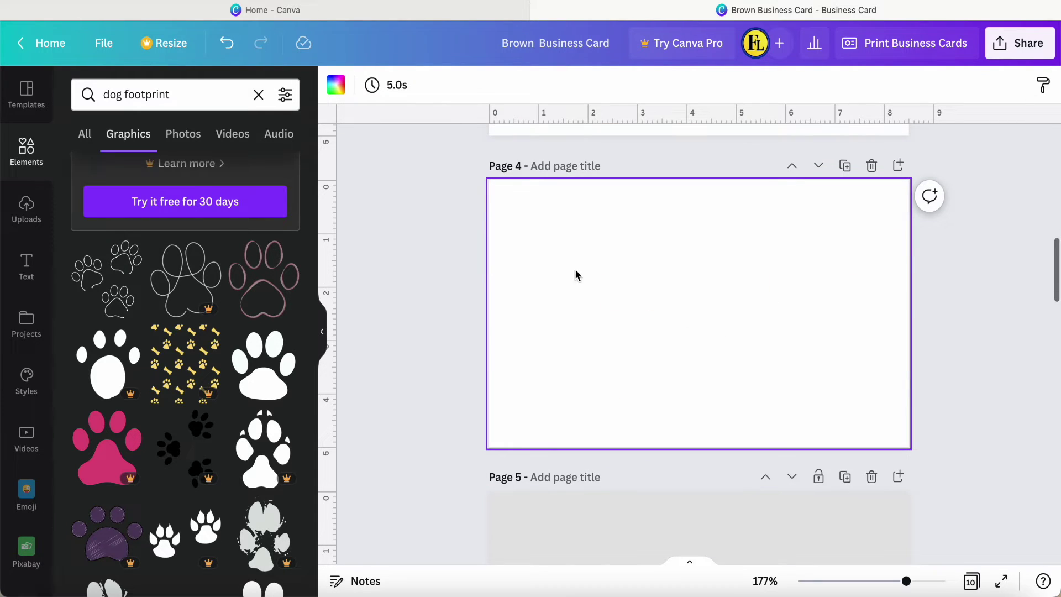
- Search the design elements for "house" and place the outlined house with a chimney slightly above the centre of blank page 4
{"action": "scroll", "coordinate": [682, 315], "scroll_direction": "up", "scroll_amount": 10}
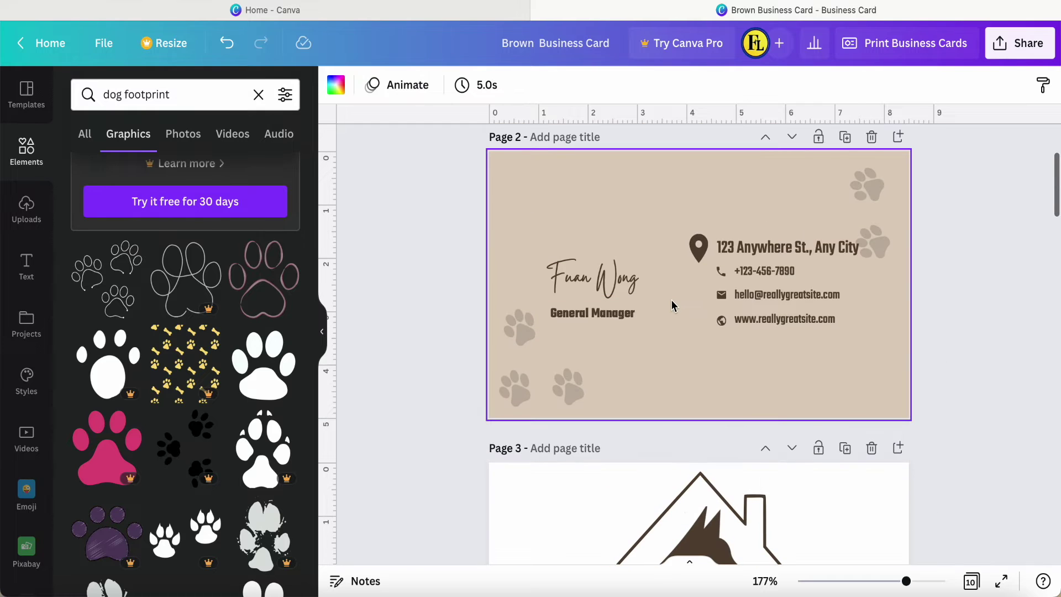
{"action": "scroll", "coordinate": [671, 300], "scroll_direction": "down", "scroll_amount": 10}
{"action": "scroll", "coordinate": [673, 304], "scroll_direction": "down", "scroll_amount": 2}
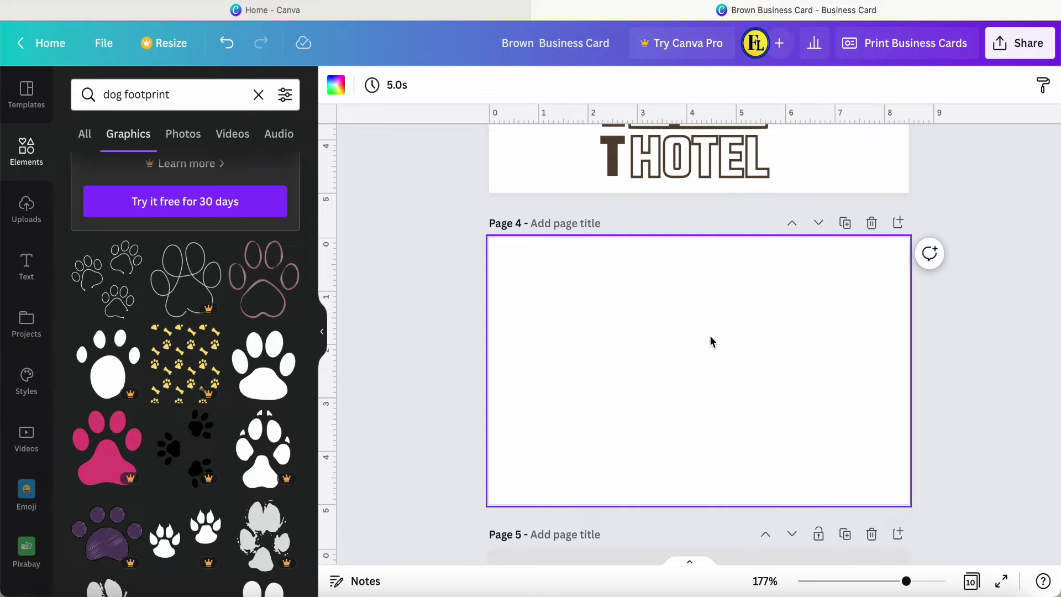
{"action": "scroll", "coordinate": [665, 348], "scroll_direction": "up", "scroll_amount": 8}
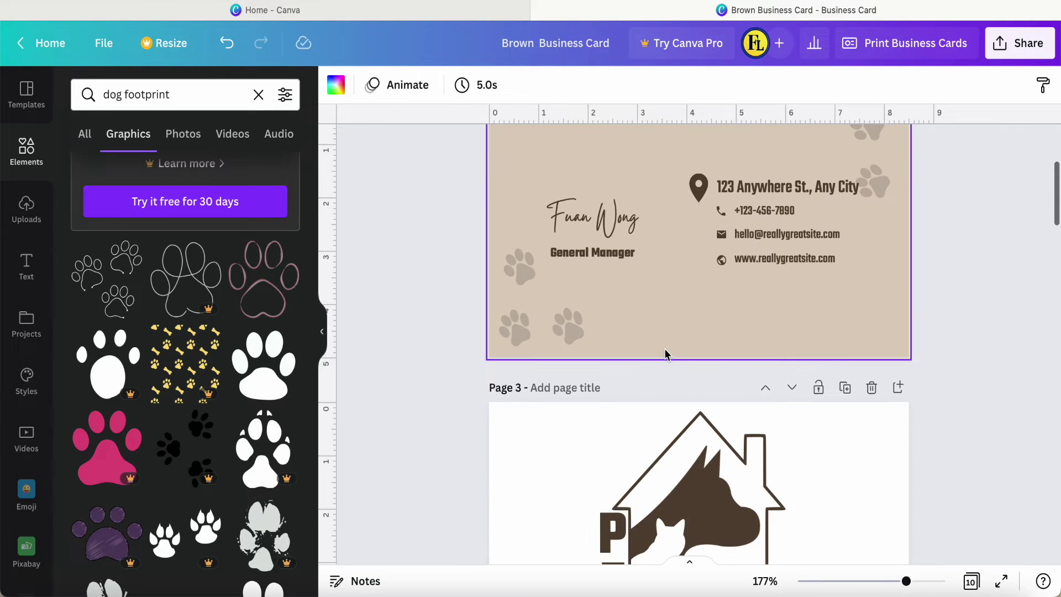
{"action": "scroll", "coordinate": [574, 436], "scroll_direction": "down", "scroll_amount": 8}
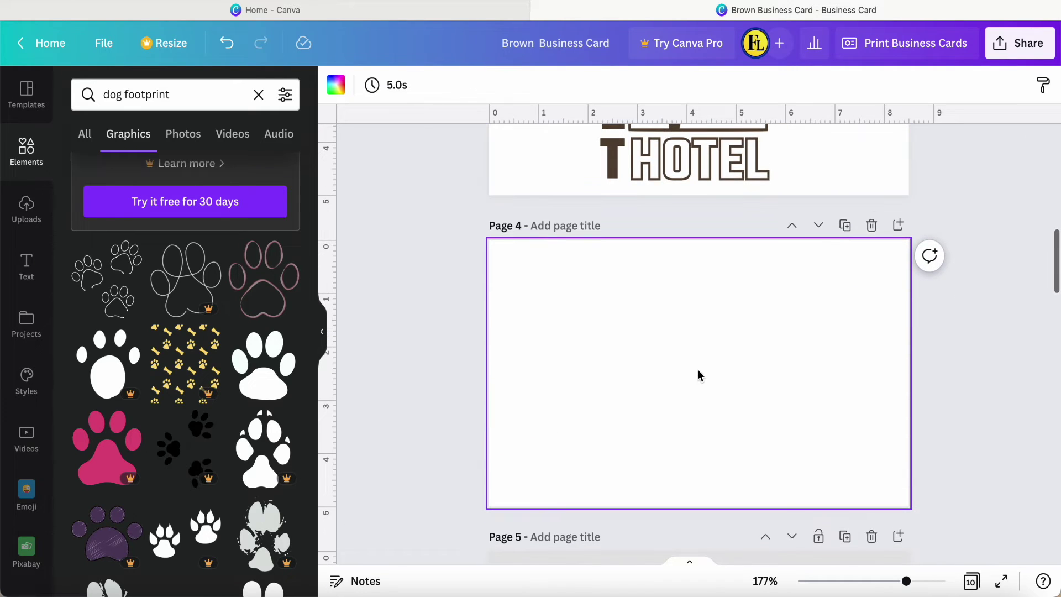
{"action": "left_click", "coordinate": [258, 95]}
{"action": "type", "text": "house"}
{"action": "key", "text": "Return"}
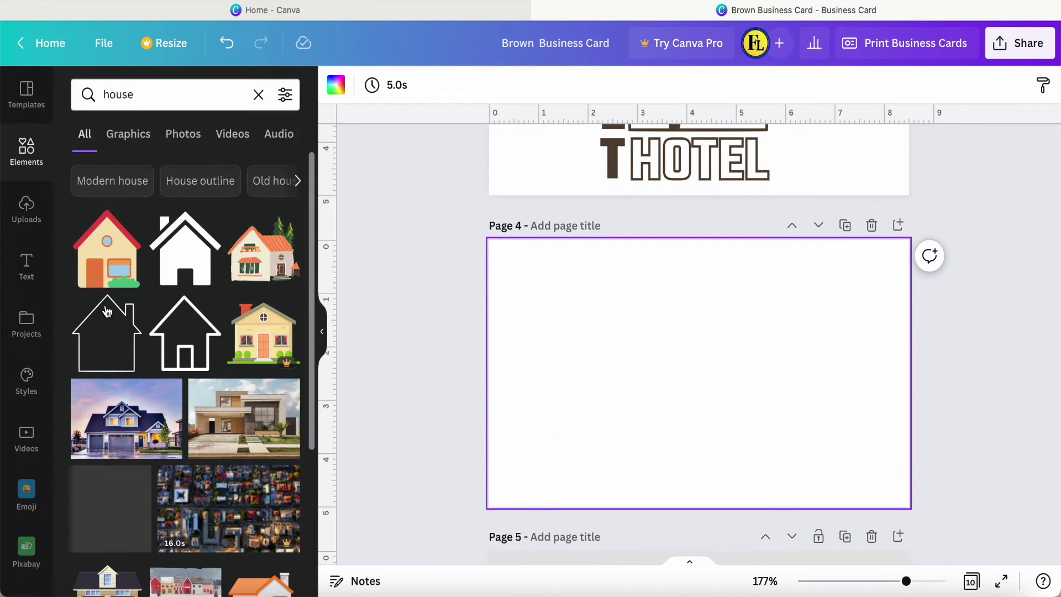
{"action": "left_click", "coordinate": [102, 355]}
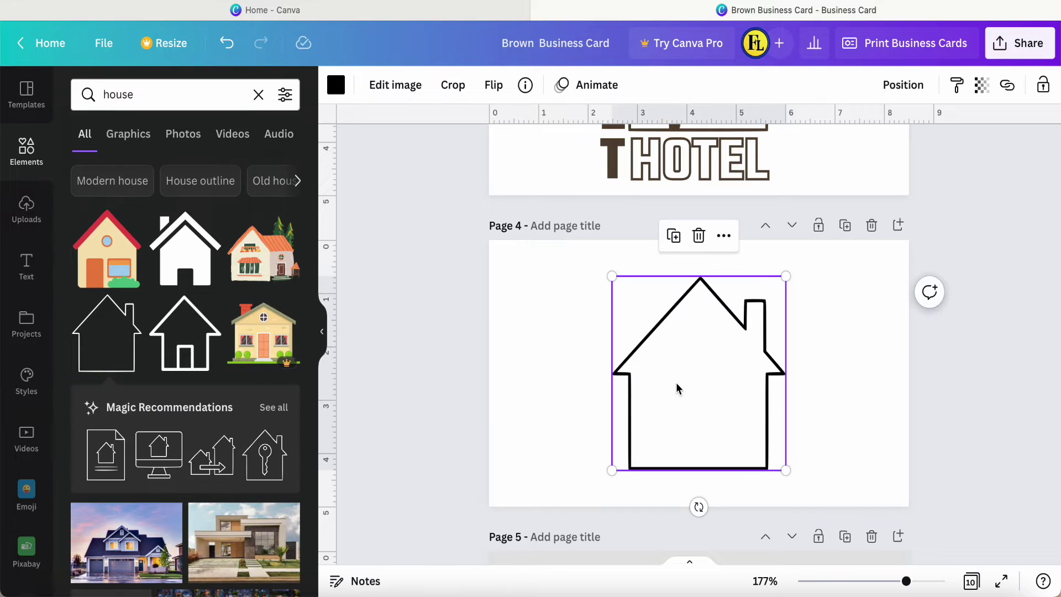
{"action": "left_click_drag", "start_coordinate": [685, 379], "coordinate": [683, 368]}
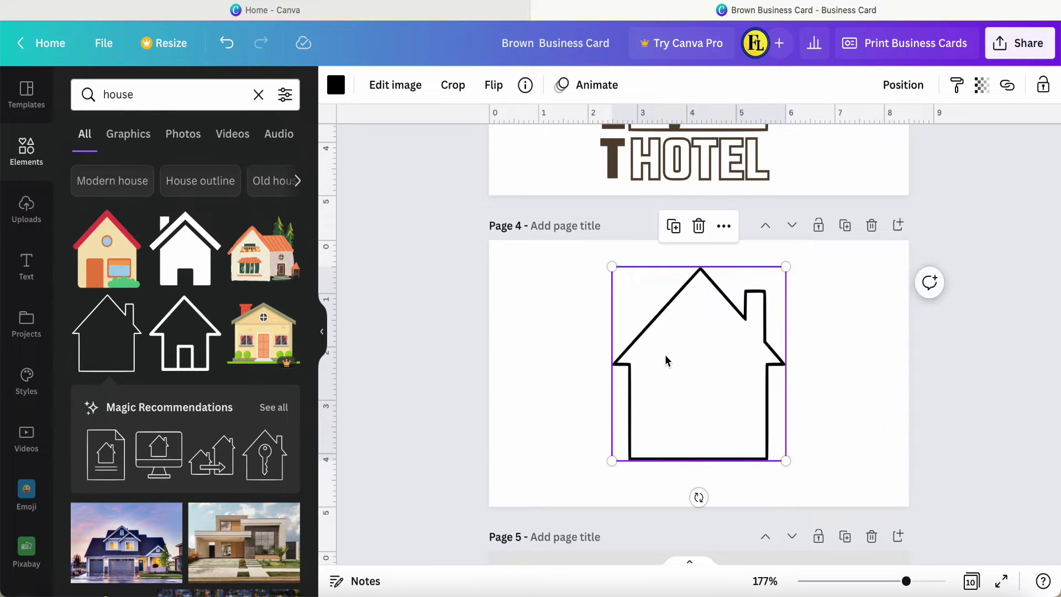
- Recolour the house outline on page 4 to the document's dark brown
{"action": "left_click", "coordinate": [336, 85]}
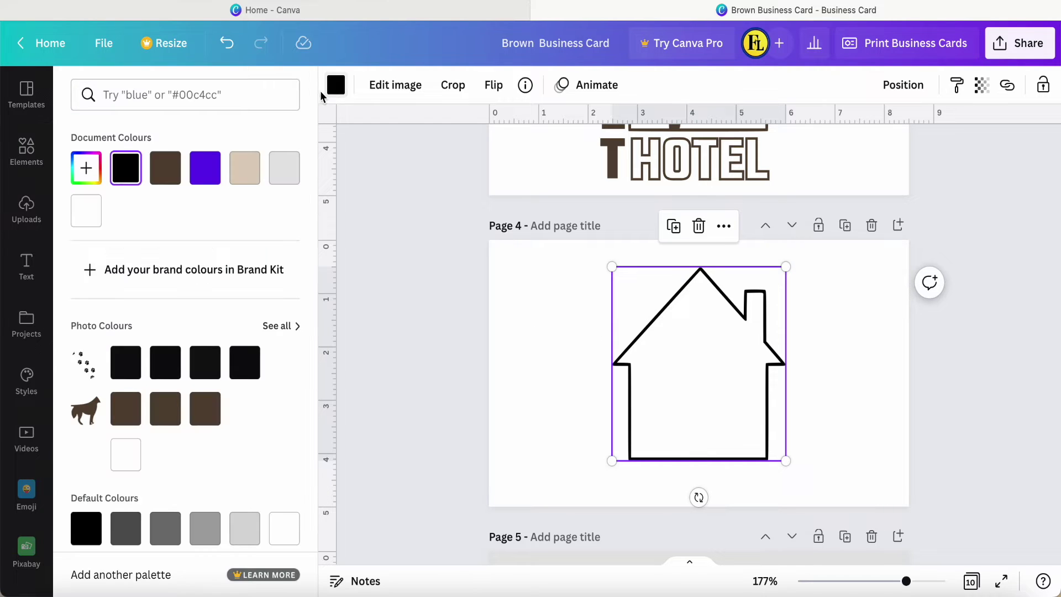
{"action": "left_click", "coordinate": [166, 168]}
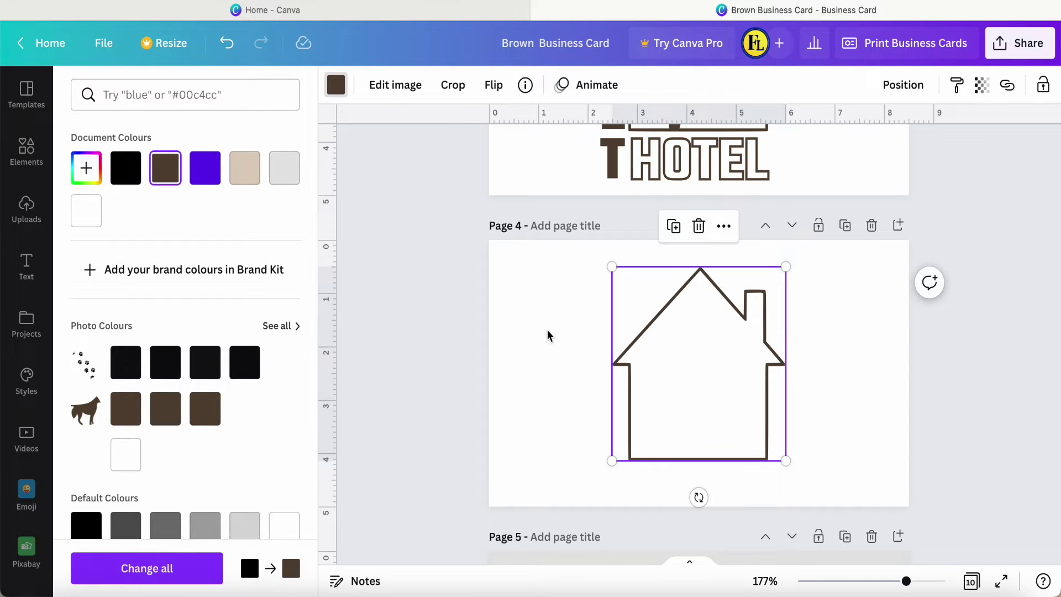
{"action": "key", "text": "Escape"}
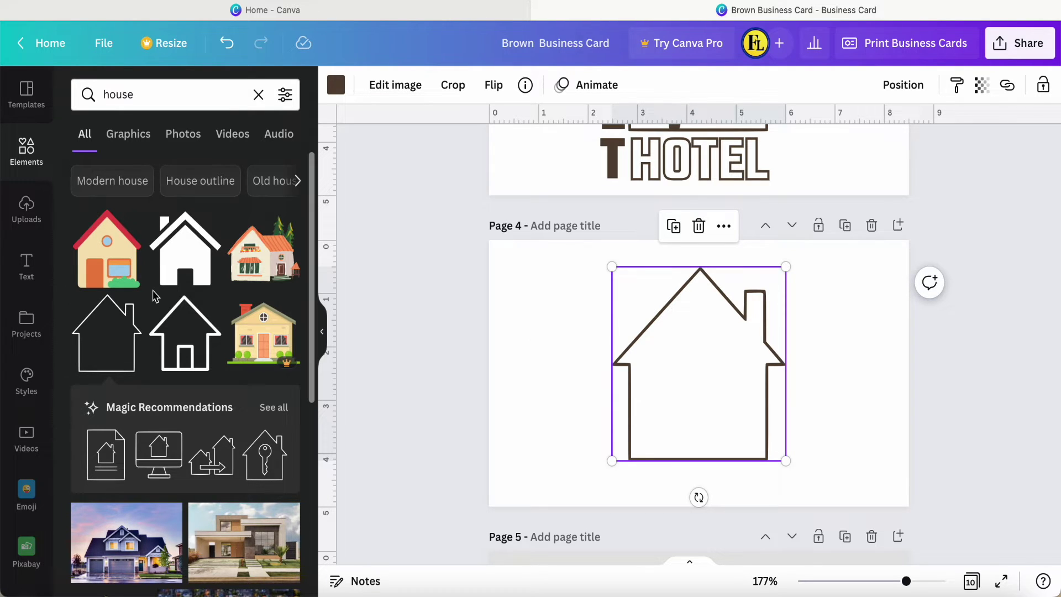
- Search the design elements for "dog" and look through the graphics results for a suitable dog figure
{"action": "left_click", "coordinate": [259, 95]}
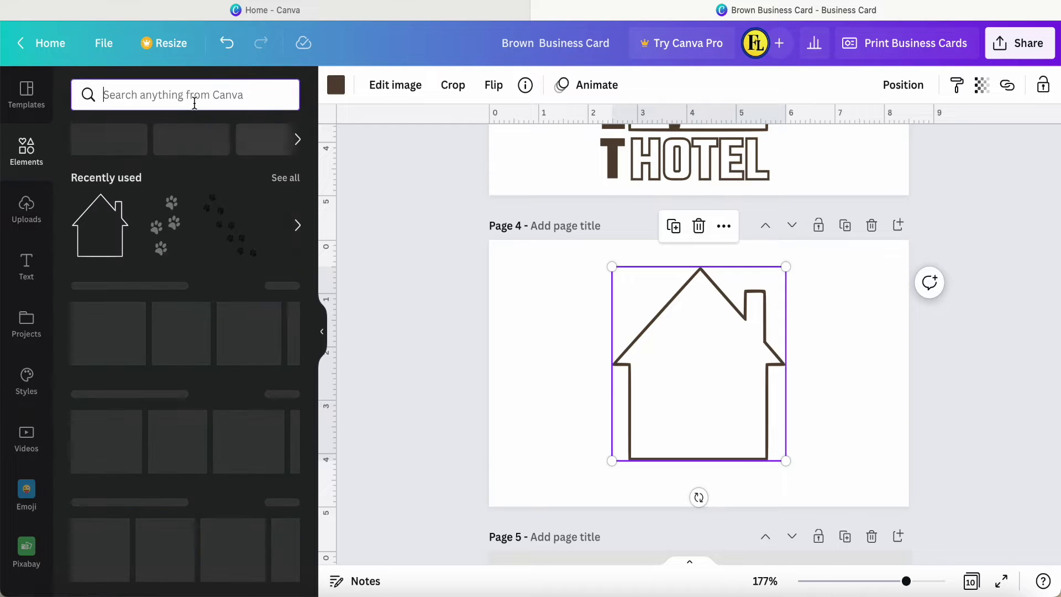
{"action": "type", "text": "dog"}
{"action": "key", "text": "Return"}
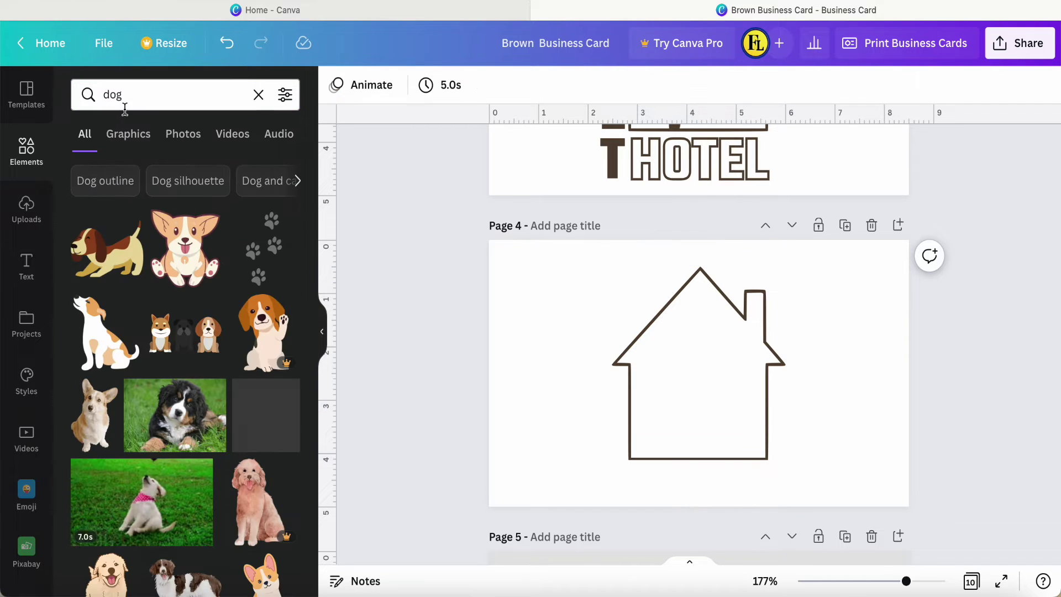
{"action": "left_click", "coordinate": [126, 135]}
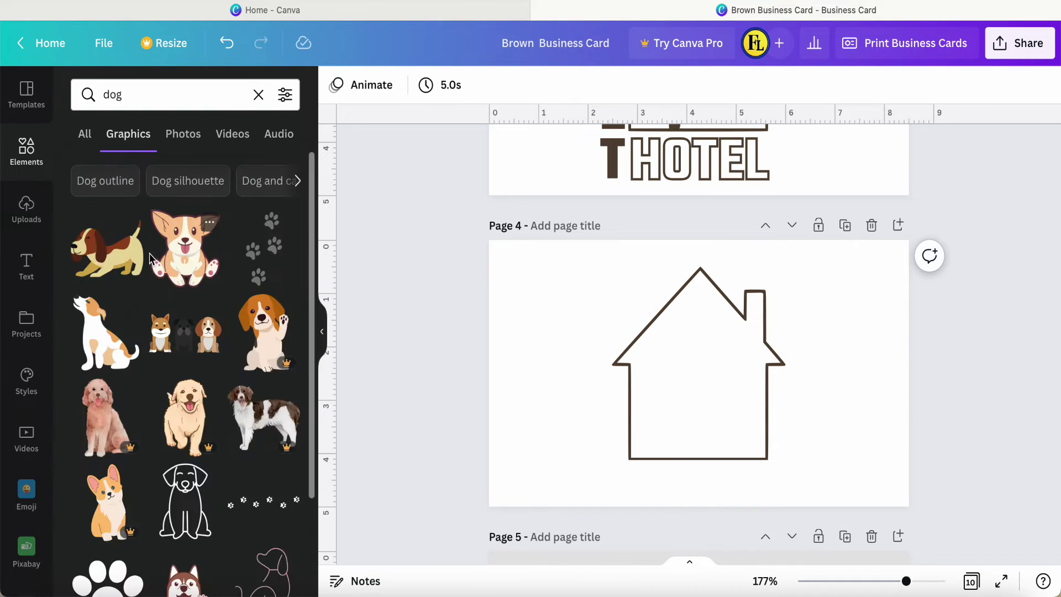
{"action": "scroll", "coordinate": [173, 360], "scroll_direction": "down", "scroll_amount": 5}
{"action": "scroll", "coordinate": [173, 359], "scroll_direction": "down", "scroll_amount": 5}
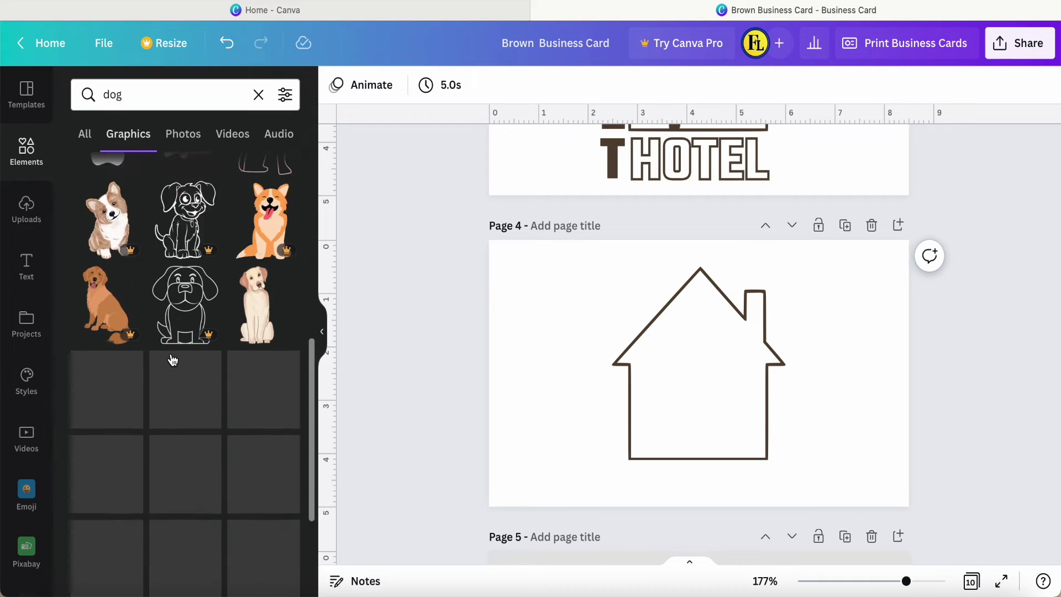
{"action": "scroll", "coordinate": [200, 399], "scroll_direction": "down", "scroll_amount": 2}
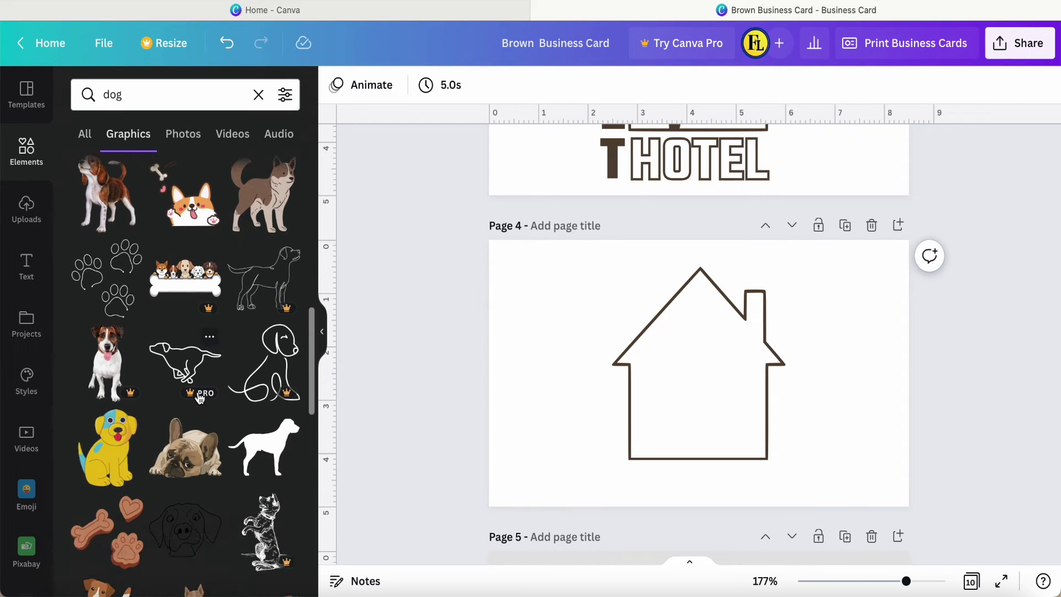
- Place the black standing dog silhouette from the recently used elements on page 4 and check its element details
{"action": "left_click", "coordinate": [259, 94]}
{"action": "left_click", "coordinate": [286, 178]}
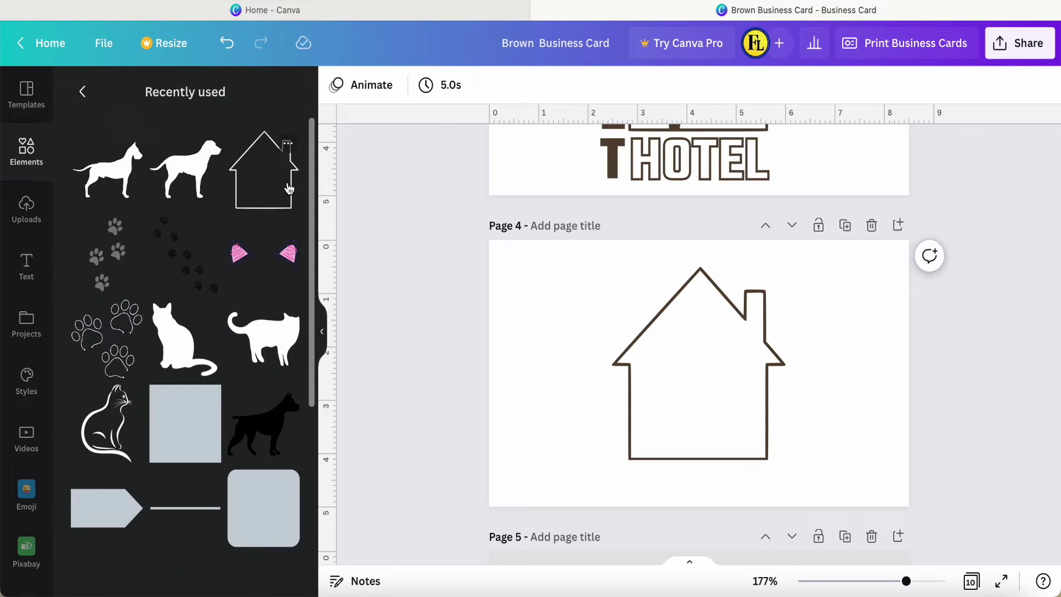
{"action": "left_click", "coordinate": [267, 429]}
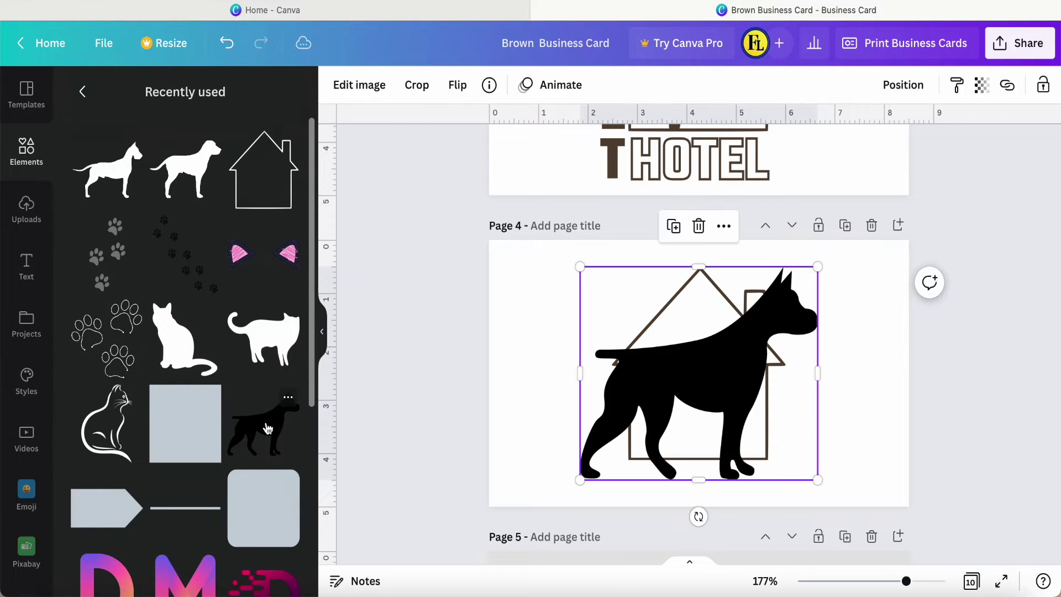
{"action": "left_click", "coordinate": [489, 85]}
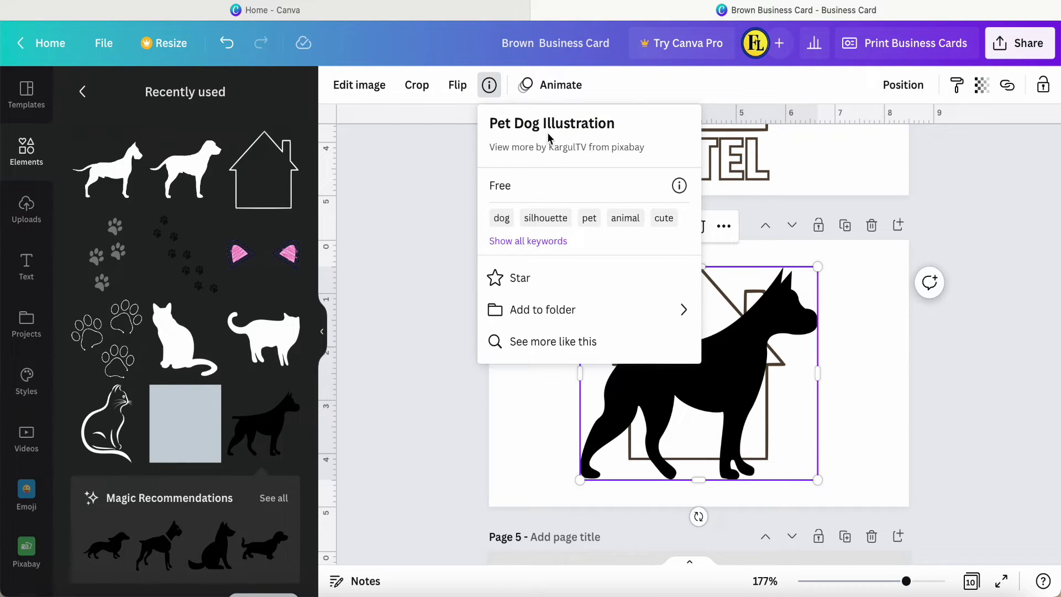
{"action": "left_click", "coordinate": [376, 450]}
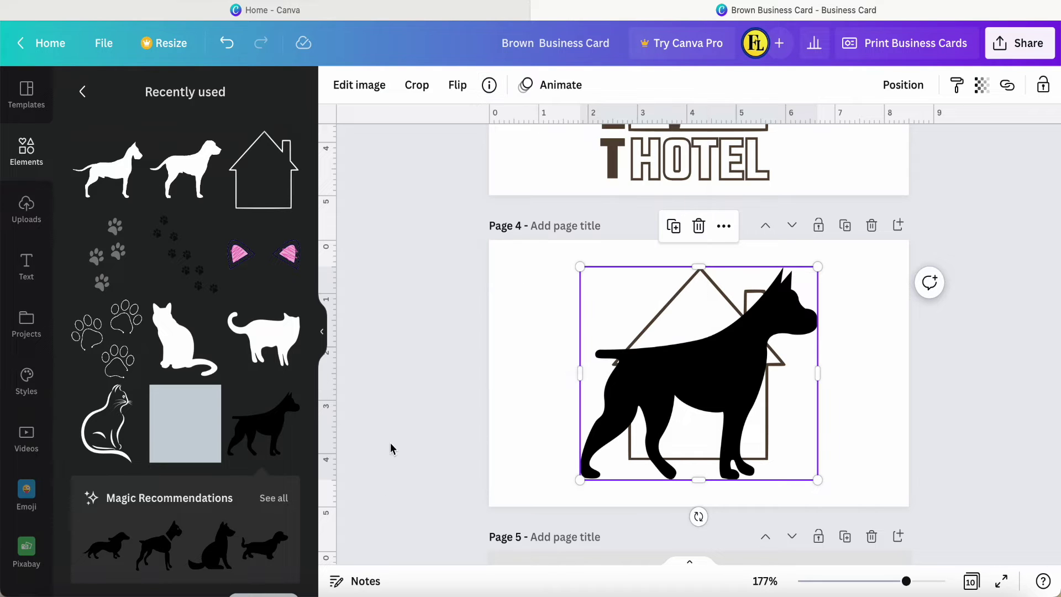
- Crop the dog silhouette to its head and chest inside the house and apply a dark brown duotone to it
{"action": "left_click_drag", "start_coordinate": [710, 385], "coordinate": [637, 405]}
{"action": "scroll", "coordinate": [644, 429], "scroll_direction": "down", "scroll_amount": 2}
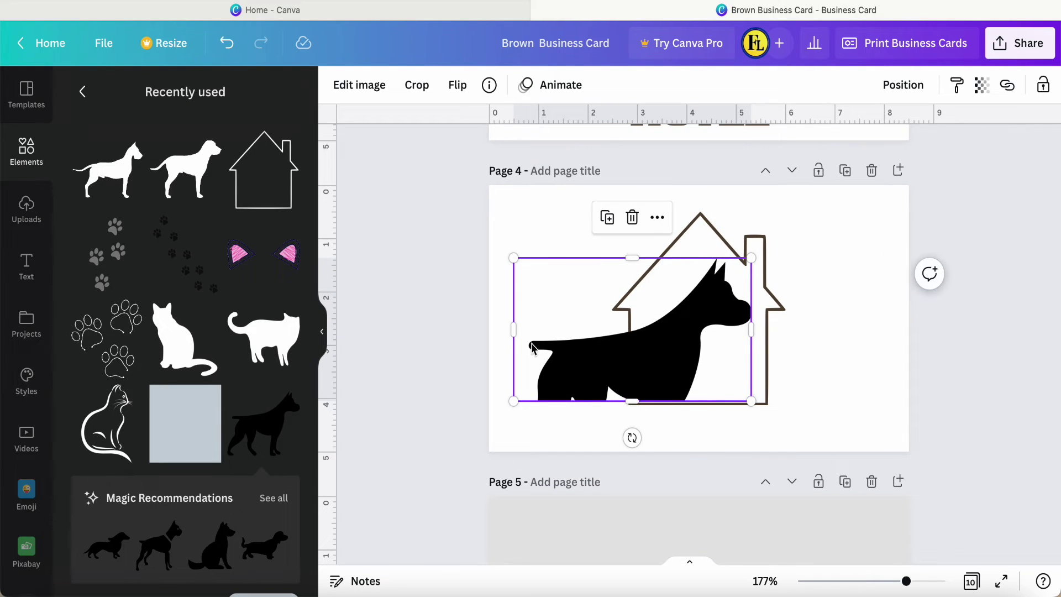
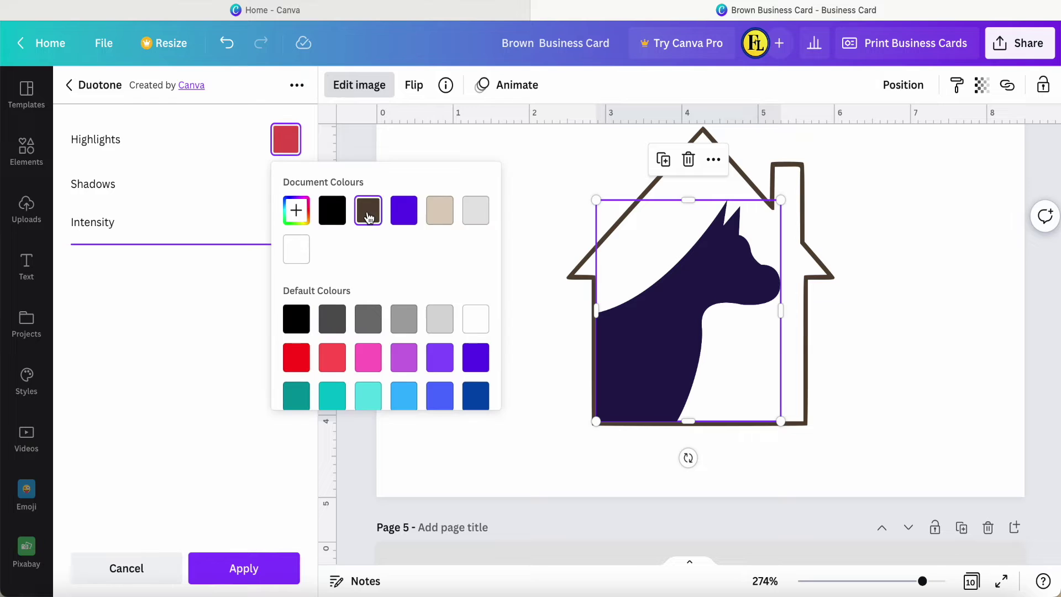
{"action": "left_click", "coordinate": [370, 208]}
{"action": "left_click", "coordinate": [201, 370]}
{"action": "left_click", "coordinate": [454, 375]}
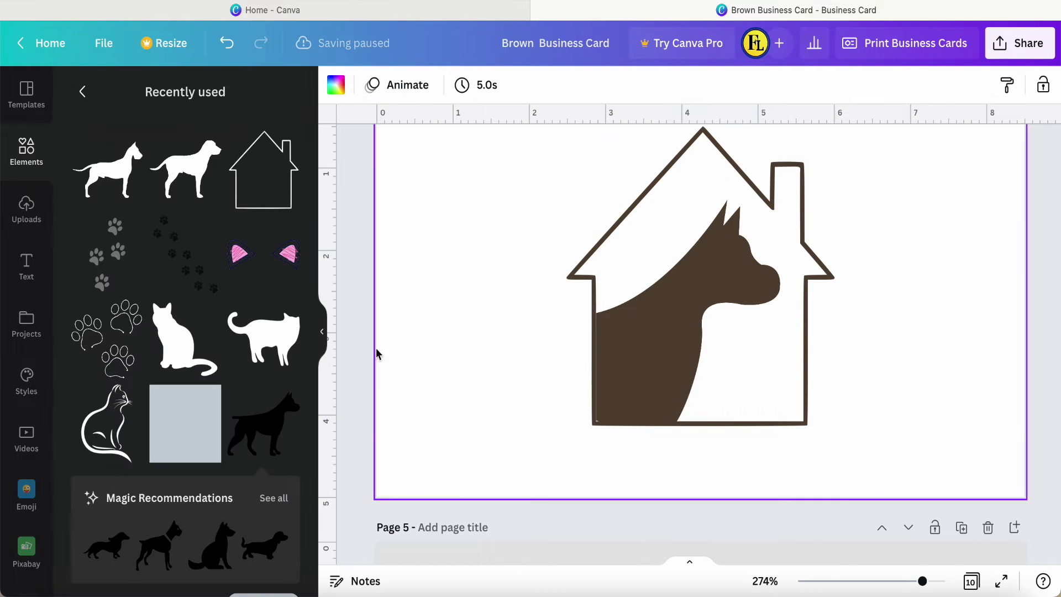
- Add the sitting cat silhouette from the recently used elements to page 4 and colour it white
{"action": "left_click", "coordinate": [183, 338]}
{"action": "left_click", "coordinate": [336, 85]}
{"action": "left_click", "coordinate": [85, 211]}
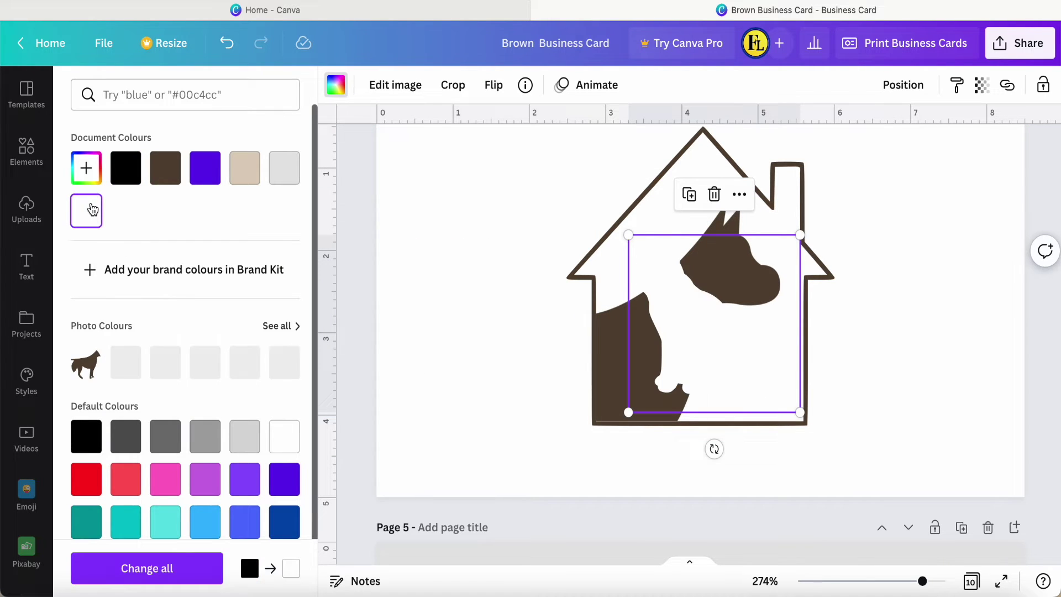
- Flip the cat silhouette horizontally and place it over the dog's chest in the lower-left corner of the house
{"action": "left_click_drag", "start_coordinate": [701, 348], "coordinate": [675, 413]}
{"action": "left_click", "coordinate": [494, 84]}
{"action": "left_click", "coordinate": [543, 126]}
{"action": "left_click_drag", "start_coordinate": [708, 351], "coordinate": [633, 353]}
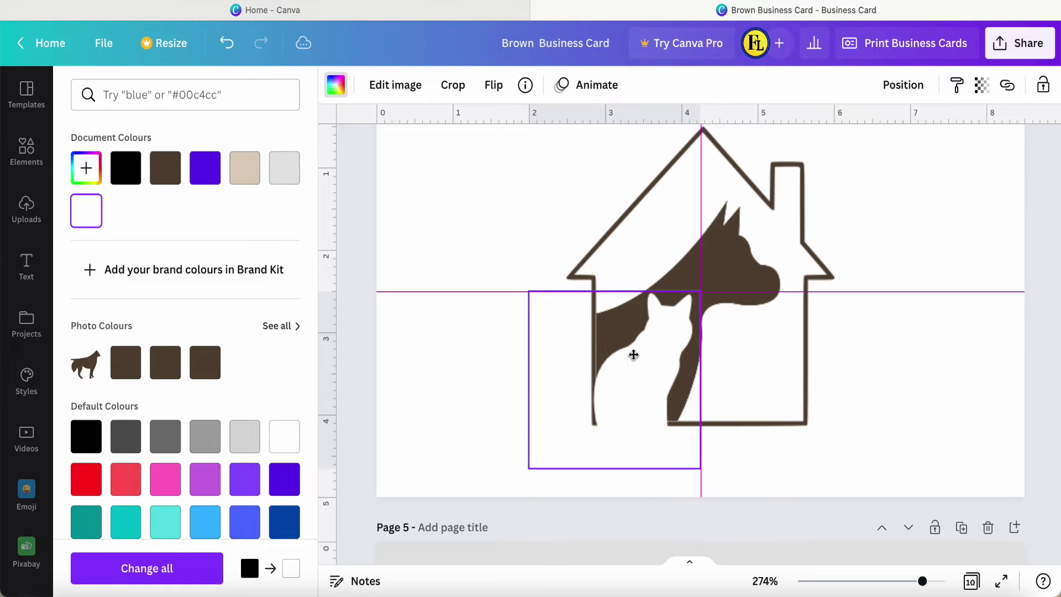
- Bring the house outline in front of the cat and dog silhouettes so its walls and base are drawn over them
{"action": "key", "text": "Escape"}
{"action": "scroll", "coordinate": [621, 211], "scroll_direction": "up", "scroll_amount": 1}
{"action": "left_click", "coordinate": [670, 189]}
{"action": "right_click", "coordinate": [661, 185]}
{"action": "left_click", "coordinate": [725, 442]}
{"action": "right_click", "coordinate": [670, 208]}
{"action": "left_click", "coordinate": [729, 367]}
{"action": "left_click", "coordinate": [736, 285]}
{"action": "left_click", "coordinate": [658, 217]}
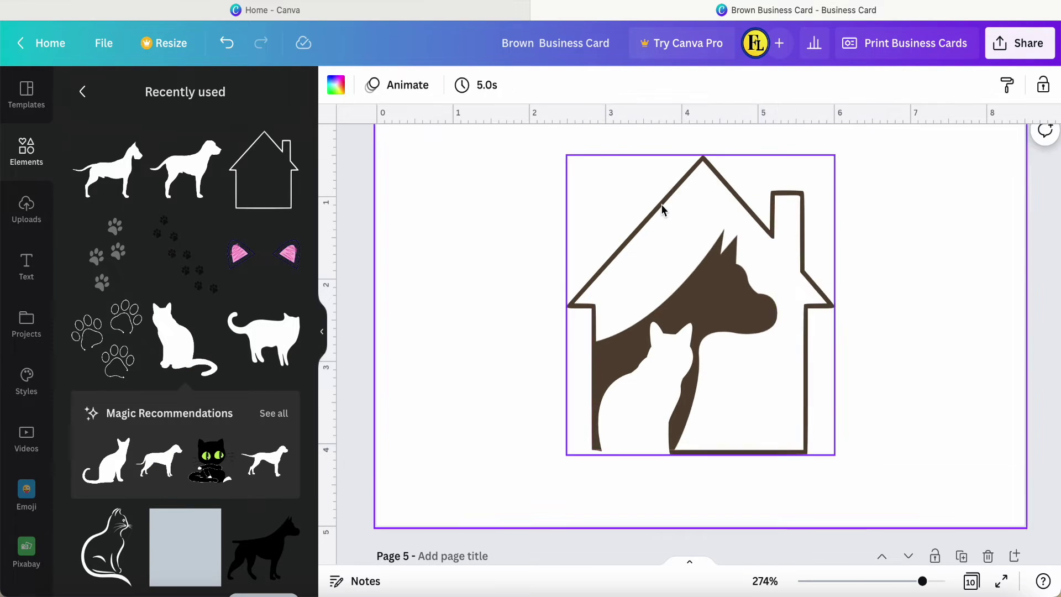
{"action": "left_click", "coordinate": [587, 426]}
{"action": "left_click", "coordinate": [757, 308]}
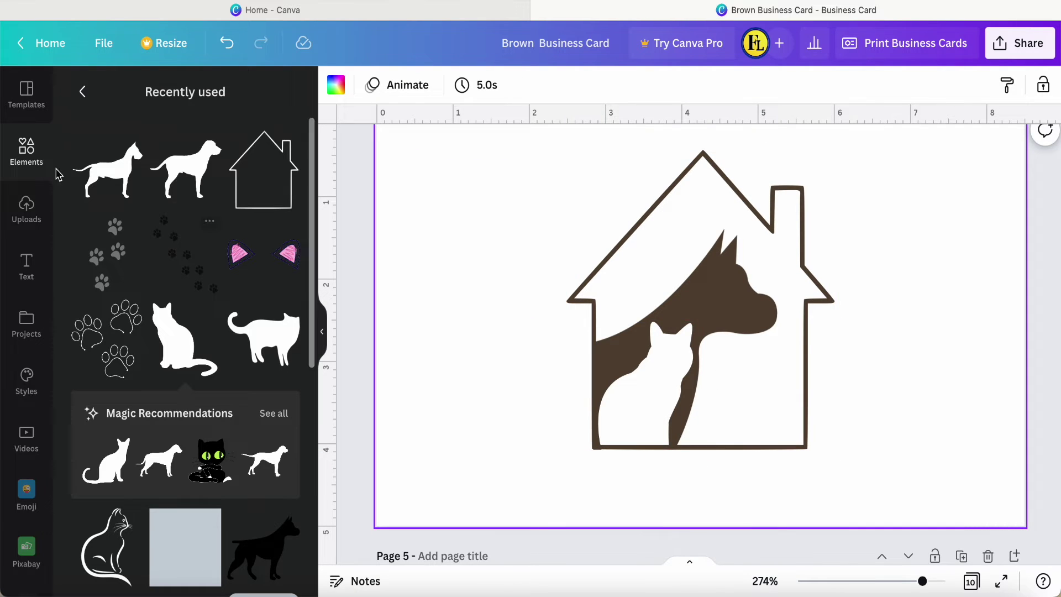
- Add a heading in Teko Bold reading "hotel" centred directly below the house
{"action": "key", "text": "t"}
{"action": "left_click", "coordinate": [387, 85]}
{"action": "type", "text": "teko b"}
{"action": "left_click", "coordinate": [93, 306]}
{"action": "left_click_drag", "start_coordinate": [822, 348], "coordinate": [832, 499]}
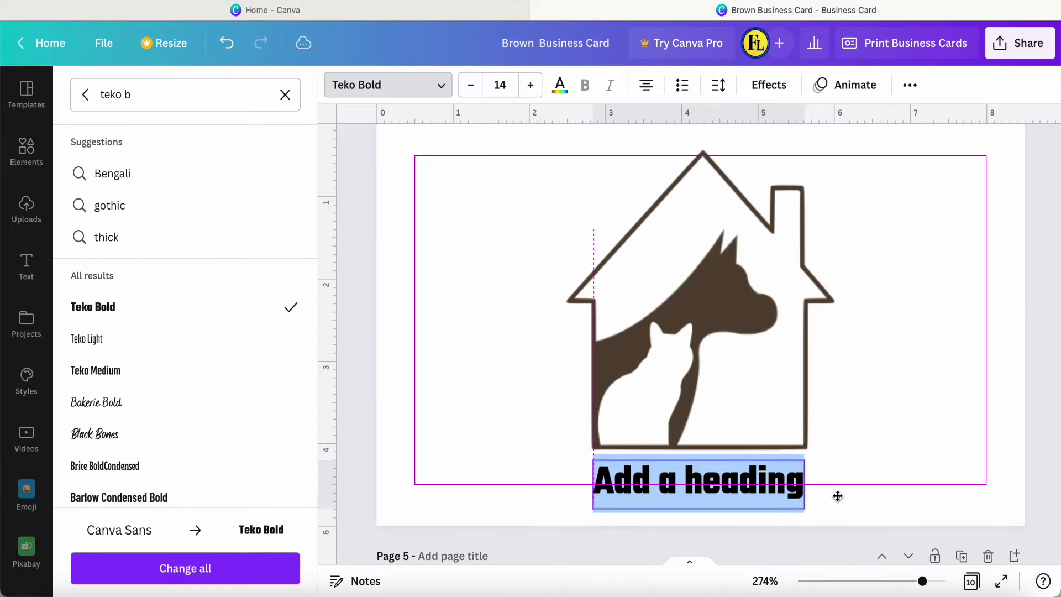
{"action": "key", "text": "BackSpace"}
{"action": "type", "text": "hotel"}
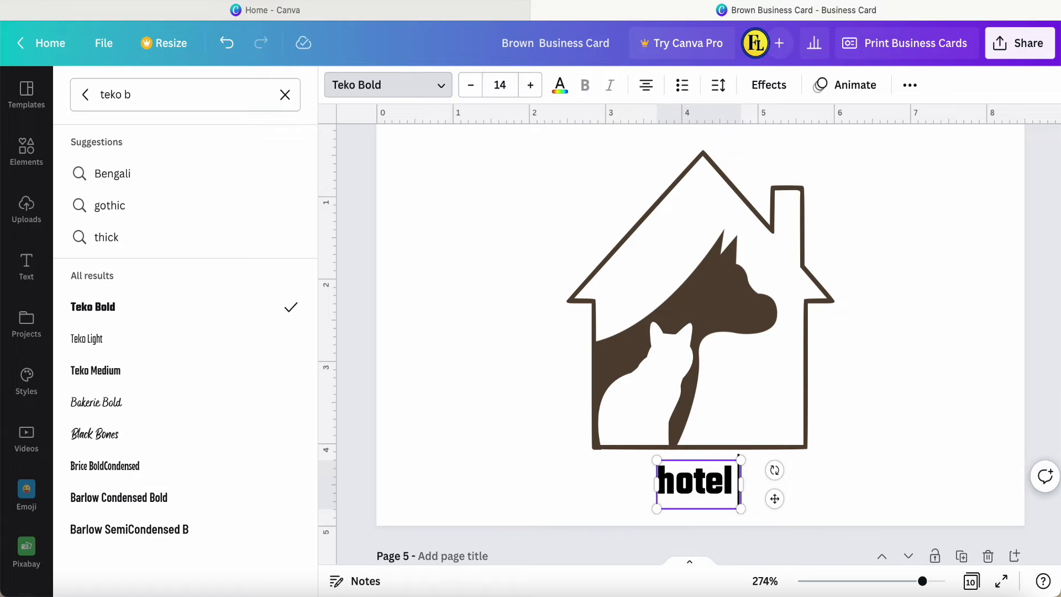
- Enlarge the hotel heading to about size 34, matching the house's width, and set it in capital letters
{"action": "left_click_drag", "start_coordinate": [657, 507], "coordinate": [575, 462]}
{"action": "left_click_drag", "start_coordinate": [734, 407], "coordinate": [807, 380]}
{"action": "left_click", "coordinate": [910, 85]}
{"action": "left_click", "coordinate": [708, 123]}
{"action": "left_click_drag", "start_coordinate": [575, 379], "coordinate": [593, 391]}
{"action": "key", "text": "Escape"}
- Move the house with the dog and cat up the page and centre the HOTEL text directly beneath it
{"action": "left_click_drag", "start_coordinate": [734, 447], "coordinate": [734, 483]}
{"action": "left_click", "coordinate": [874, 490]}
{"action": "left_click_drag", "start_coordinate": [874, 490], "coordinate": [486, 198]}
{"action": "left_click_drag", "start_coordinate": [713, 387], "coordinate": [718, 339]}
{"action": "left_click", "coordinate": [717, 516]}
{"action": "left_click_drag", "start_coordinate": [717, 516], "coordinate": [717, 497]}
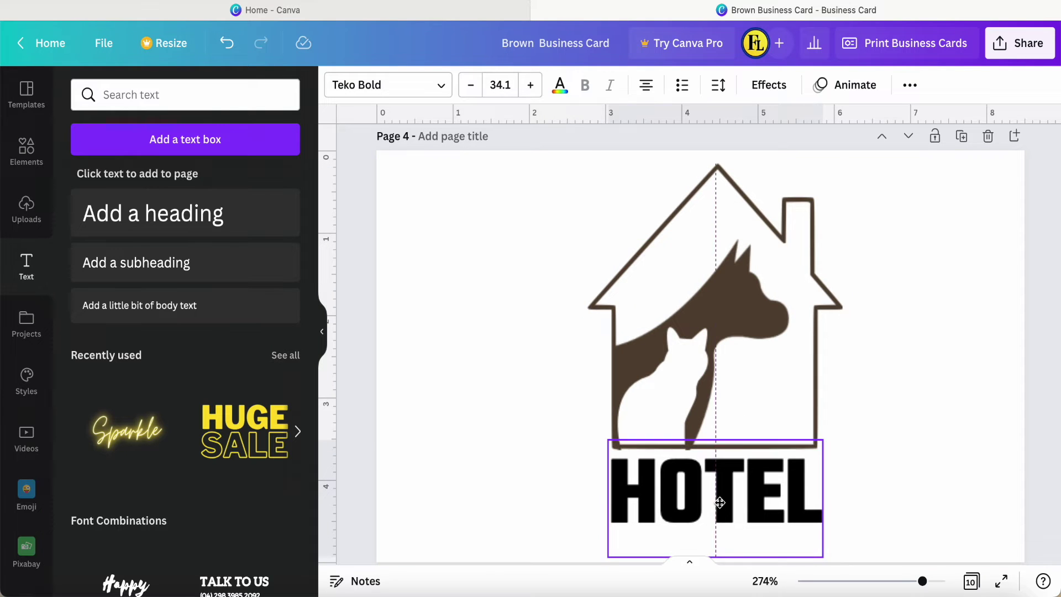
- Adjust the cat silhouette's layer order against the house outline and inspect the overlap close up
{"action": "left_click", "coordinate": [640, 268]}
{"action": "left_click", "coordinate": [495, 379]}
{"action": "right_click", "coordinate": [692, 354]}
{"action": "left_click", "coordinate": [735, 362]}
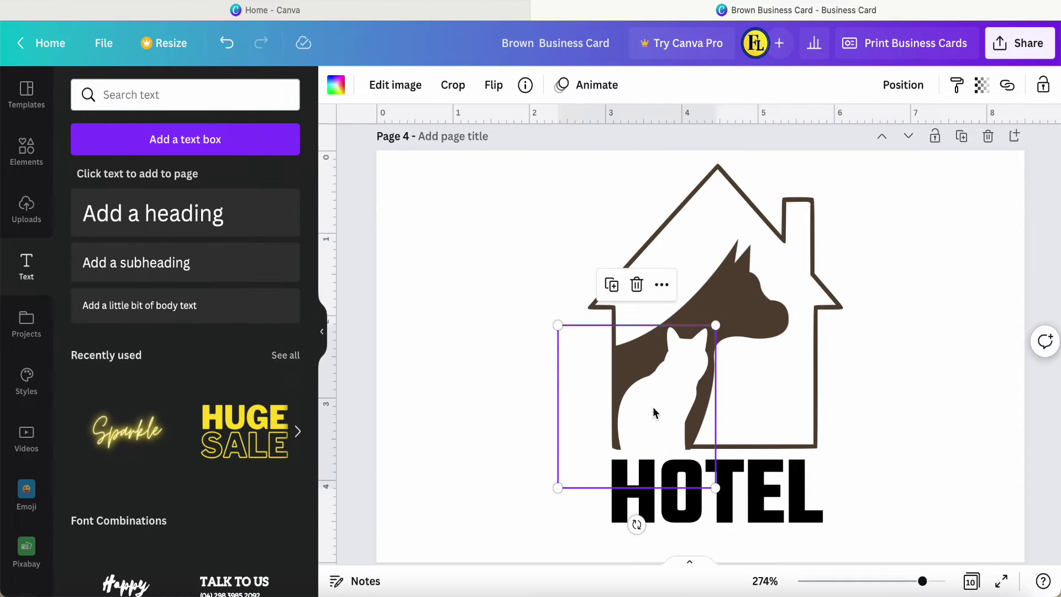
{"action": "scroll", "coordinate": [731, 266], "scroll_direction": "up", "scroll_amount": 5}
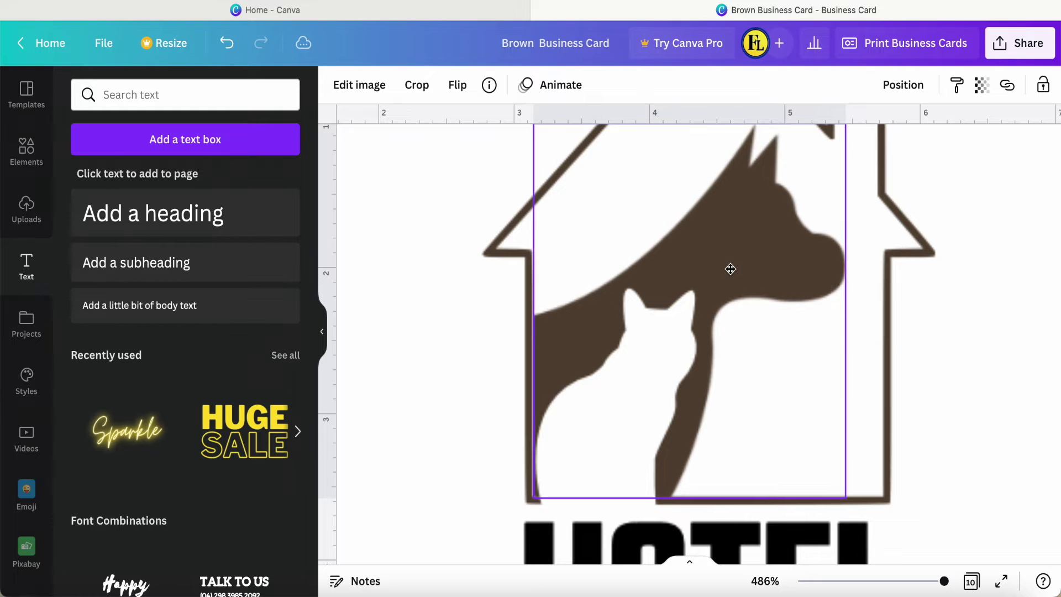
{"action": "left_click", "coordinate": [476, 374]}
{"action": "scroll", "coordinate": [476, 374], "scroll_direction": "down", "scroll_amount": 5}
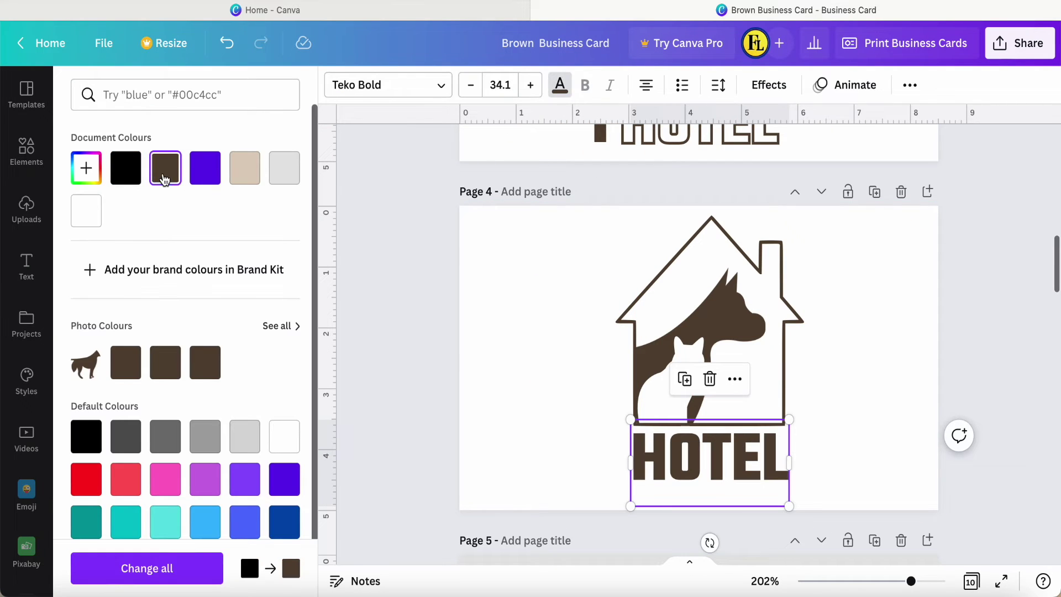
- Give the HOTEL text the Hollow effect with a thickness of about 72
{"action": "left_click", "coordinate": [768, 84]}
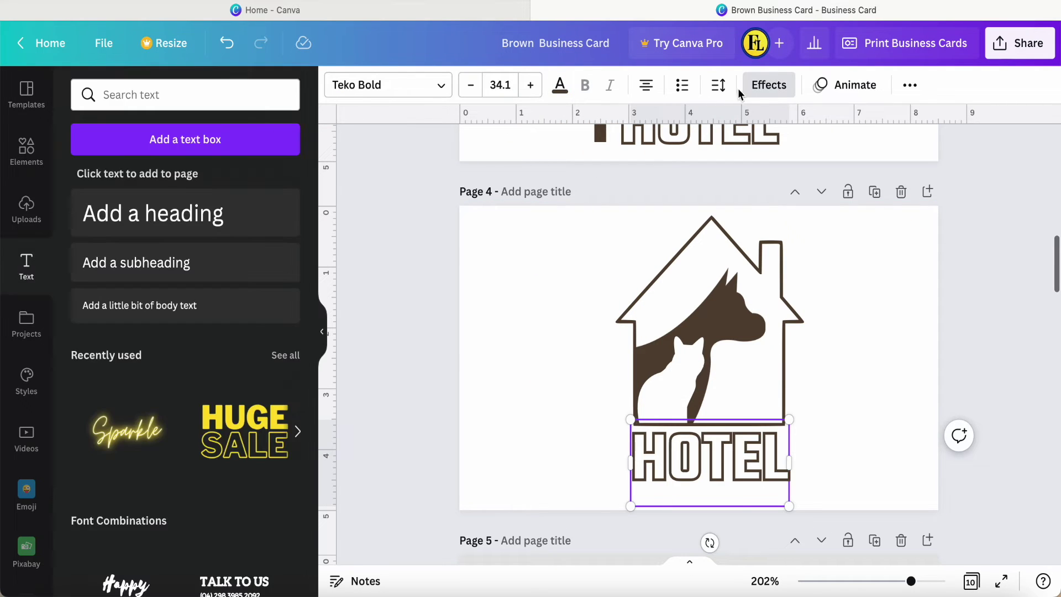
{"action": "left_click", "coordinate": [768, 84]}
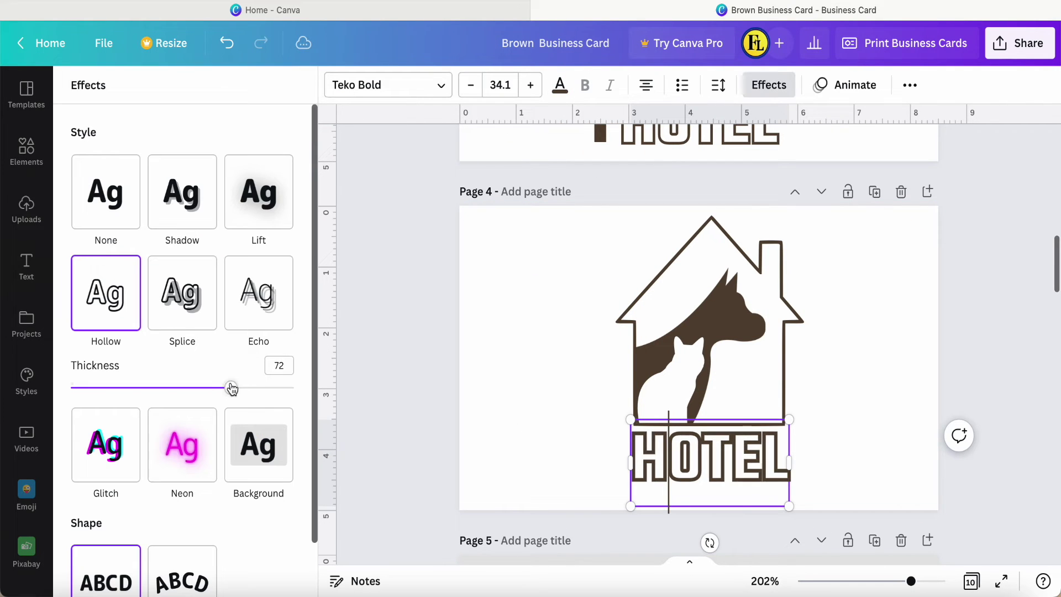
{"action": "left_click", "coordinate": [512, 379]}
- Duplicate the HOTEL text beside the house and change the copy to PET, one letter per line, with no text effect
{"action": "left_click_drag", "start_coordinate": [671, 431], "coordinate": [513, 289]}
{"action": "double_click", "coordinate": [513, 289]}
{"action": "type", "text": "PET"}
{"action": "key", "text": "Return"}
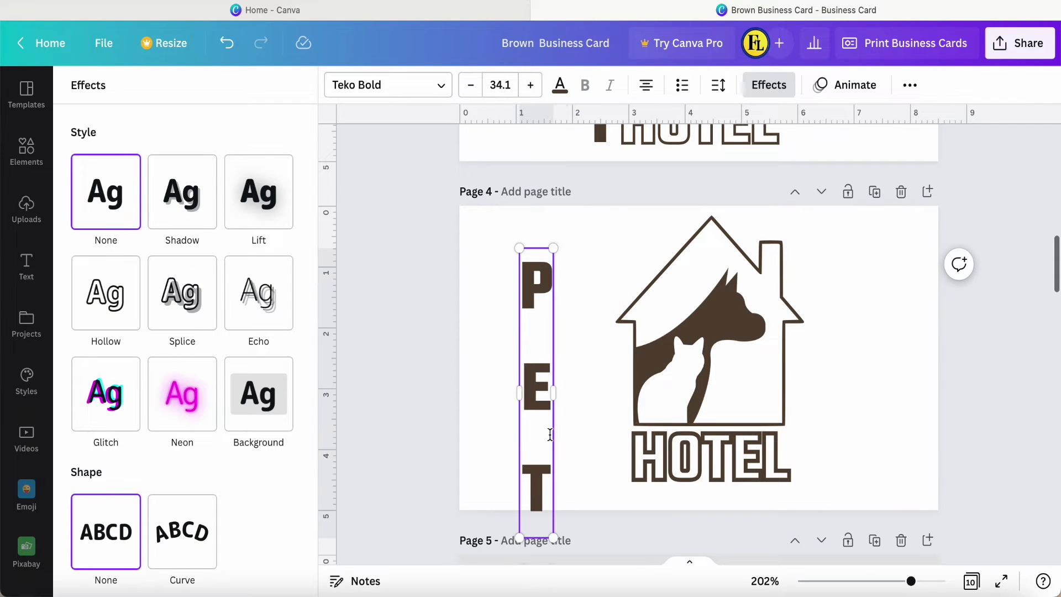
- Tighten the PET text's line spacing and scale it to about size 28 so it stands along the house's left wall beside HOTEL
{"action": "left_click", "coordinate": [719, 85]}
{"action": "left_click_drag", "start_coordinate": [810, 200], "coordinate": [757, 199]}
{"action": "left_click_drag", "start_coordinate": [532, 293], "coordinate": [604, 308]}
{"action": "left_click_drag", "start_coordinate": [591, 263], "coordinate": [599, 321]}
{"action": "double_click", "coordinate": [612, 387]}
{"action": "left_click", "coordinate": [718, 85]}
{"action": "left_click_drag", "start_coordinate": [785, 200], "coordinate": [763, 199]}
{"action": "key", "text": "Escape"}
{"action": "left_click_drag", "start_coordinate": [631, 488], "coordinate": [638, 497]}
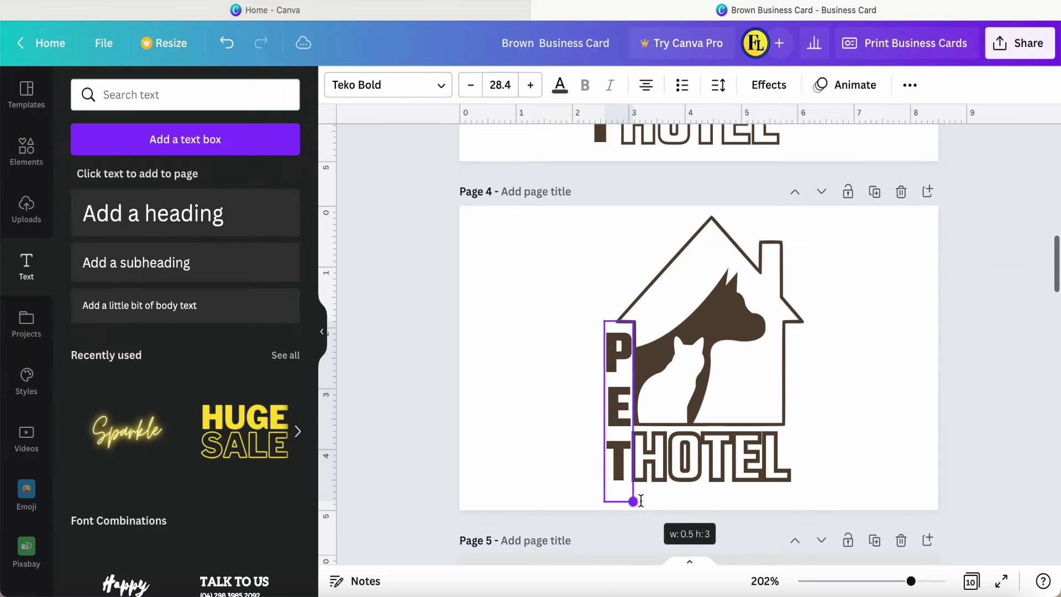
{"action": "left_click", "coordinate": [585, 442]}
{"action": "left_click", "coordinate": [103, 43]}
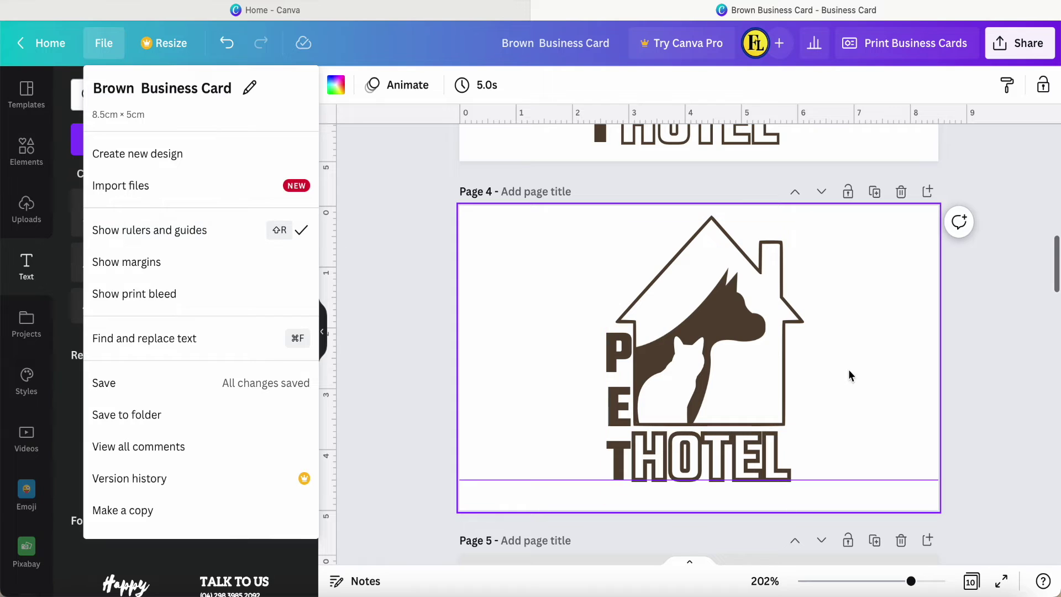
{"action": "left_click", "coordinate": [547, 336]}
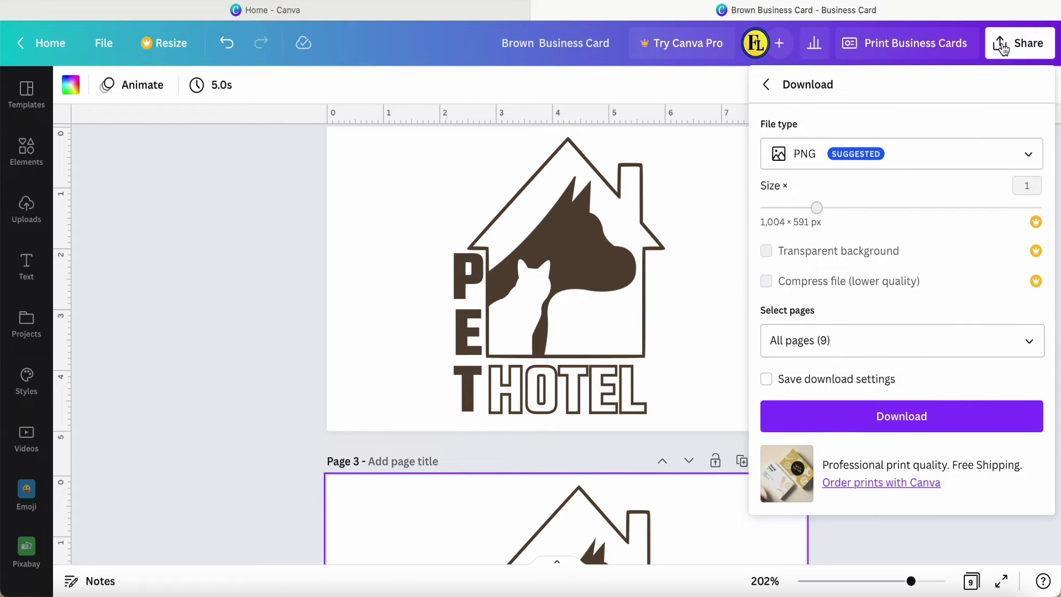
- Browse the print products offered for the design in the sharing options
{"action": "left_click", "coordinate": [766, 84]}
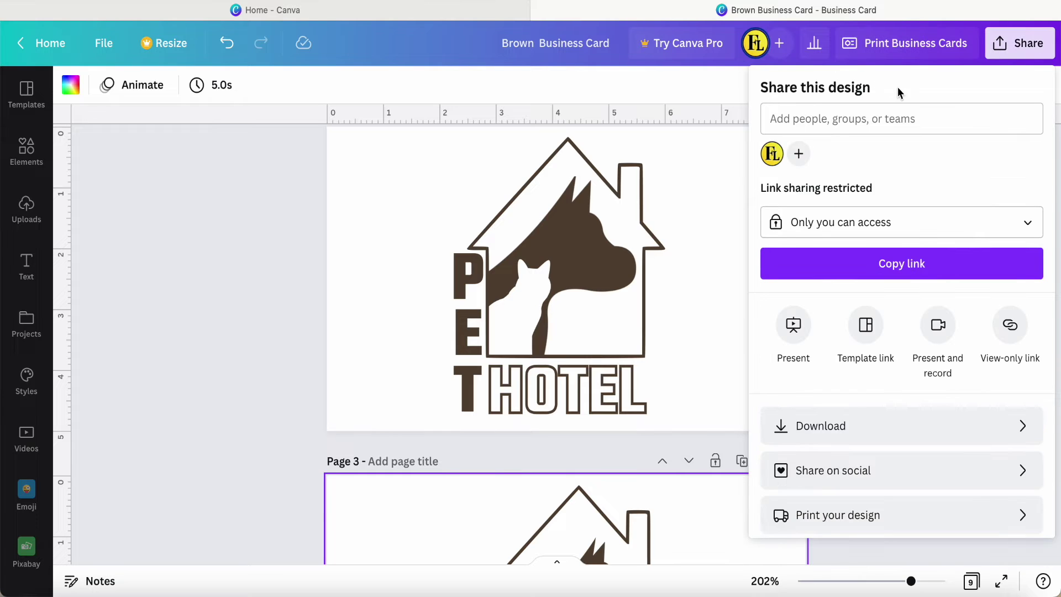
{"action": "scroll", "coordinate": [906, 493], "scroll_direction": "down", "scroll_amount": 2}
{"action": "left_click", "coordinate": [881, 472]}
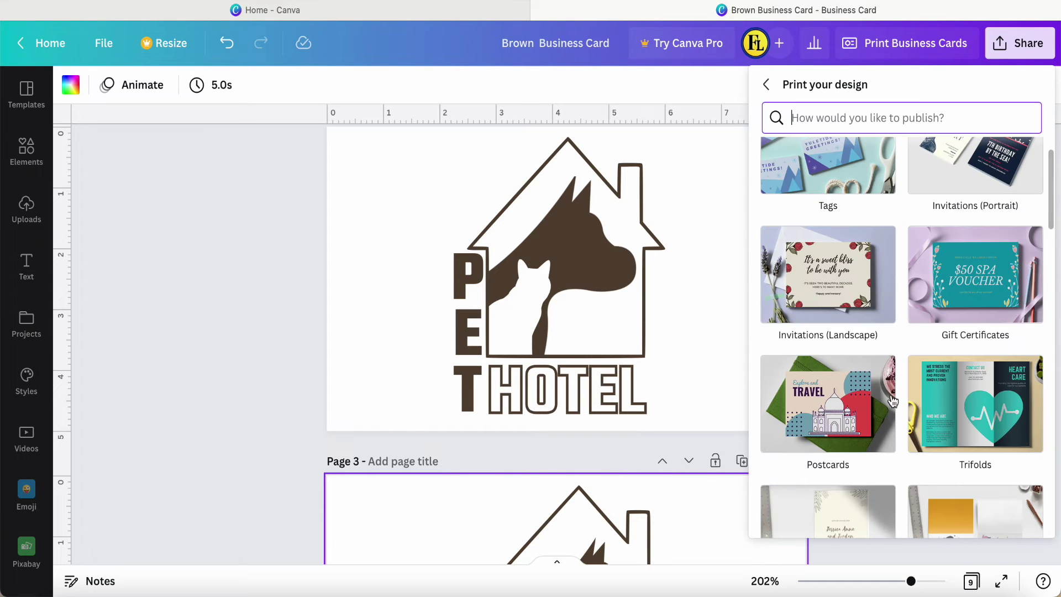
{"action": "scroll", "coordinate": [848, 205], "scroll_direction": "up", "scroll_amount": 1}
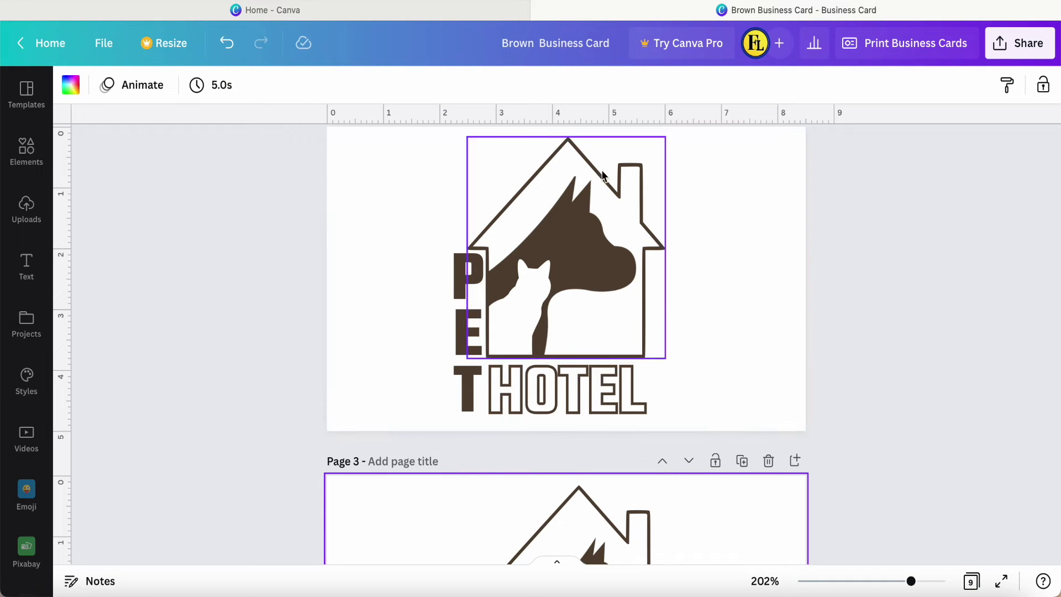
- Download only page 2 of the business card design as a PNG
{"action": "left_click", "coordinate": [1014, 44]}
{"action": "left_click", "coordinate": [929, 440]}
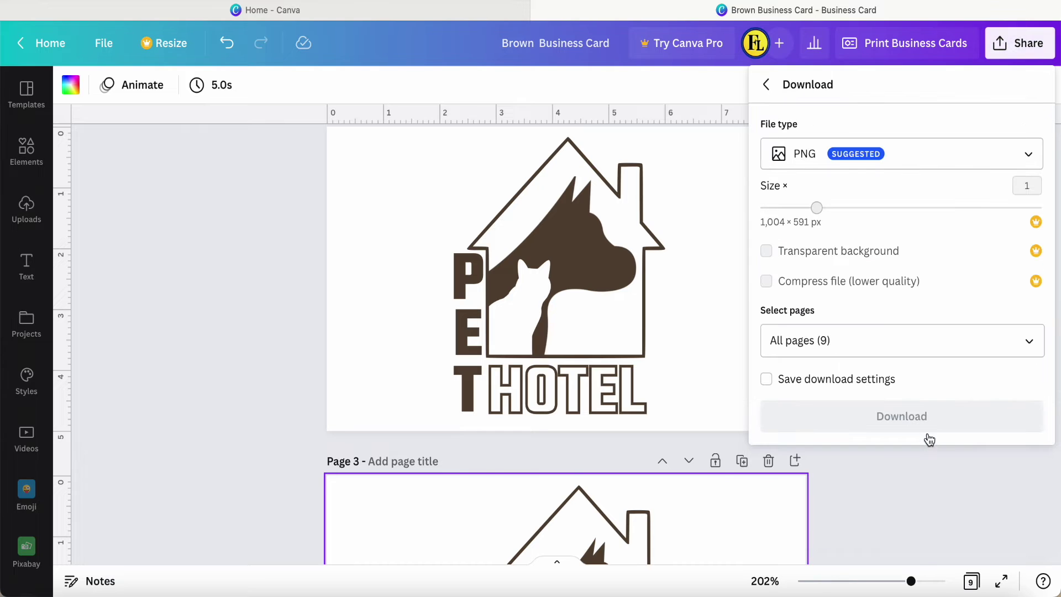
{"action": "left_click", "coordinate": [1028, 341]}
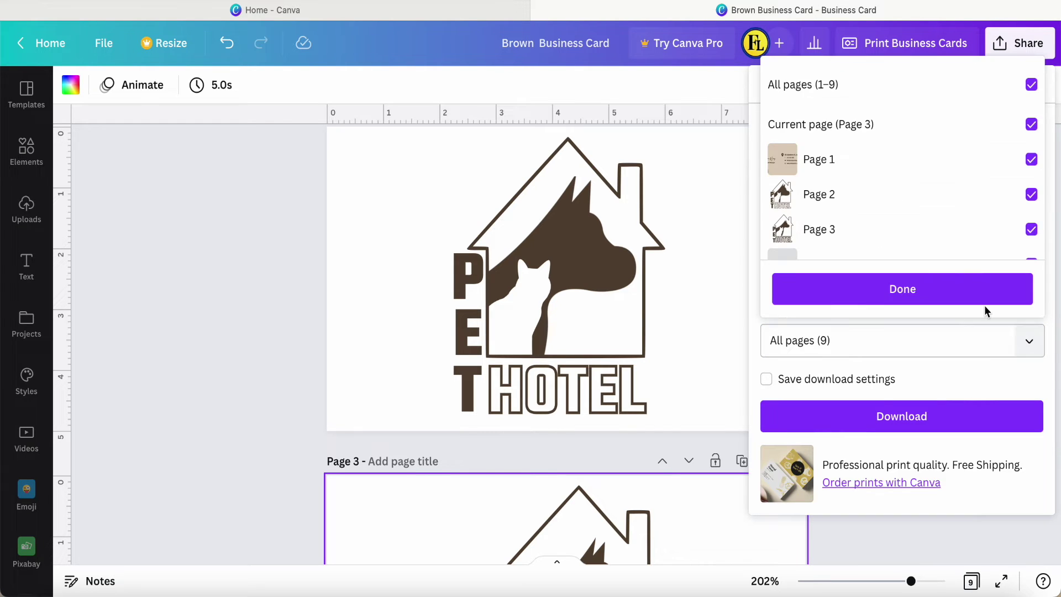
{"action": "left_click", "coordinate": [801, 124]}
{"action": "left_click", "coordinate": [793, 88]}
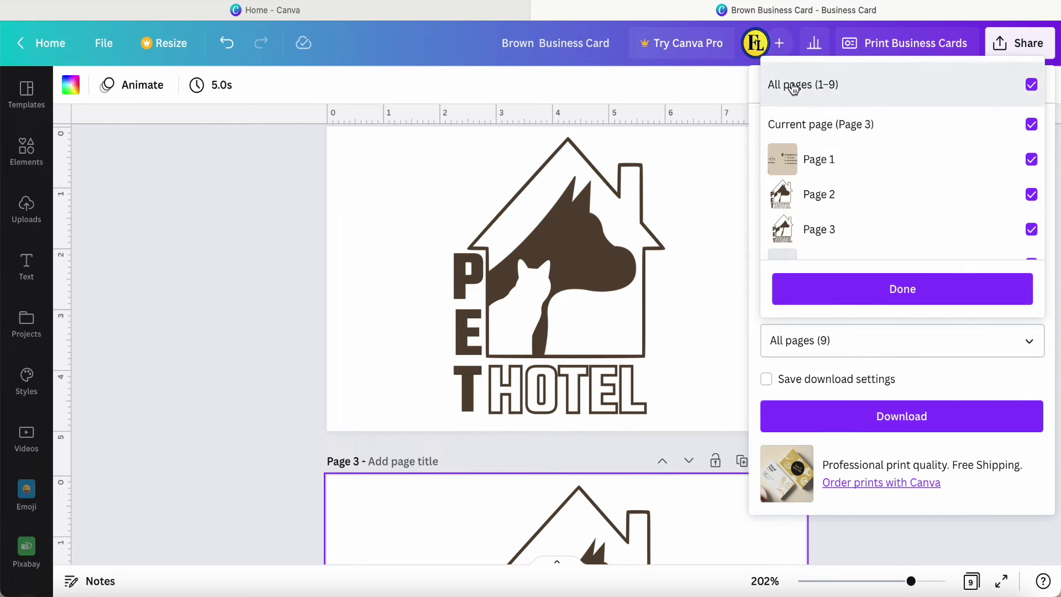
{"action": "left_click", "coordinate": [794, 89]}
{"action": "left_click", "coordinate": [807, 196]}
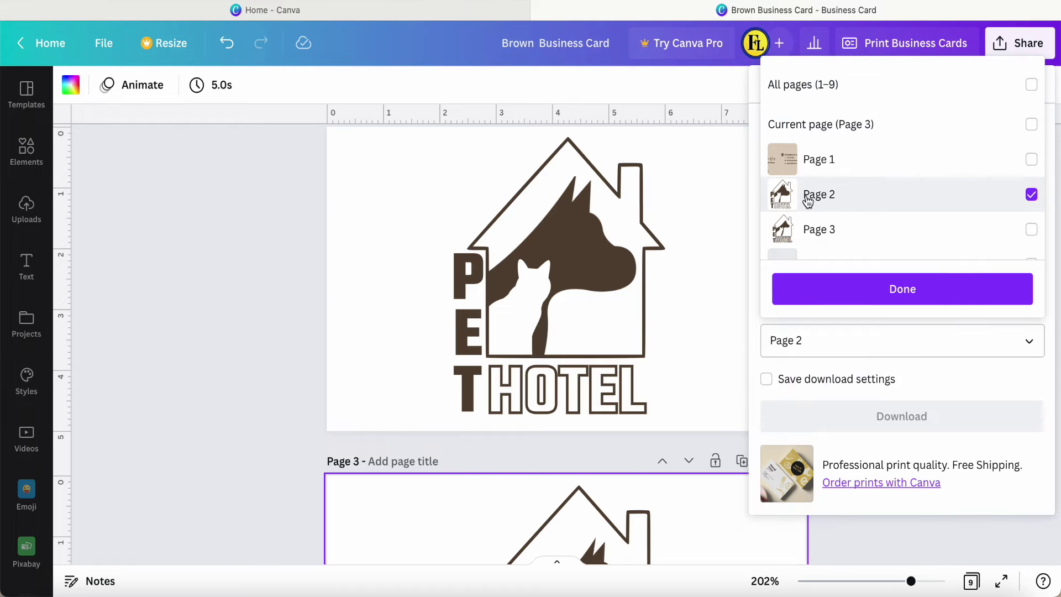
{"action": "left_click", "coordinate": [899, 289]}
{"action": "left_click", "coordinate": [928, 418]}
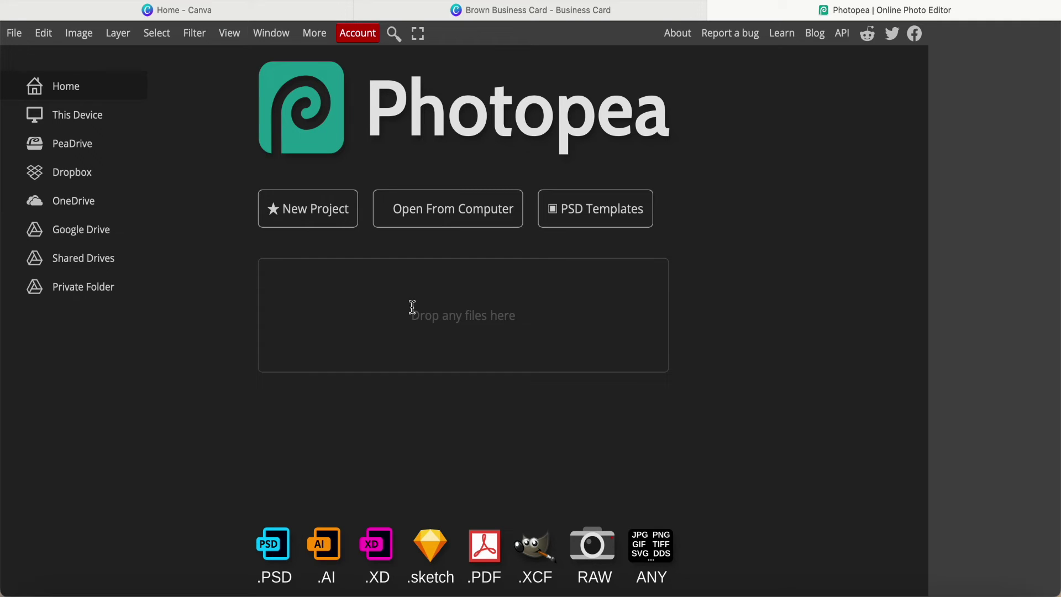
- Switch to Photopea and open Brown Business Card-7.png from the Downloads folder
{"action": "left_click", "coordinate": [448, 217]}
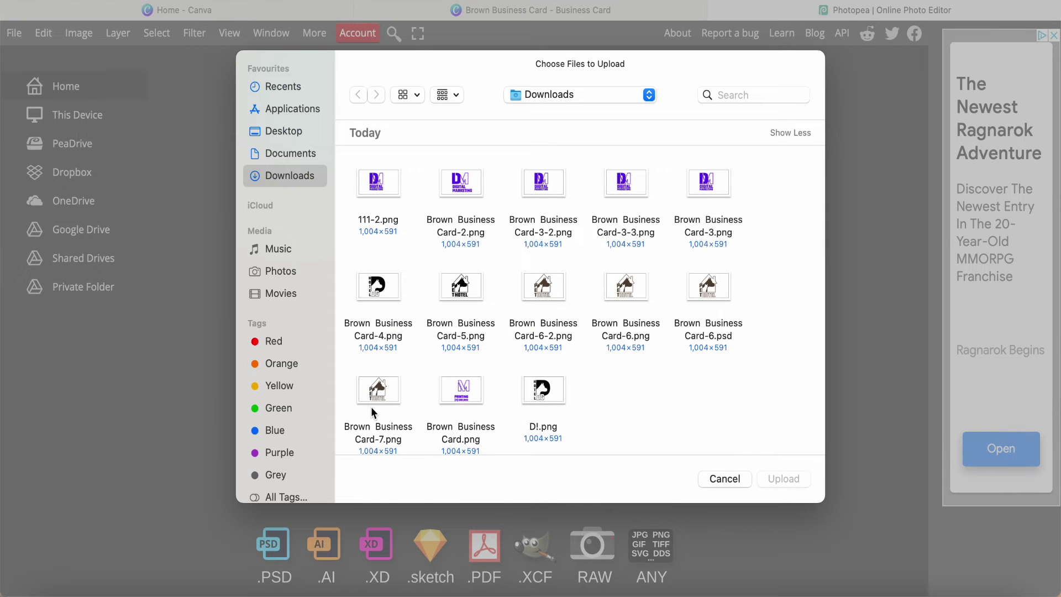
{"action": "left_click", "coordinate": [373, 395]}
{"action": "left_click", "coordinate": [788, 484]}
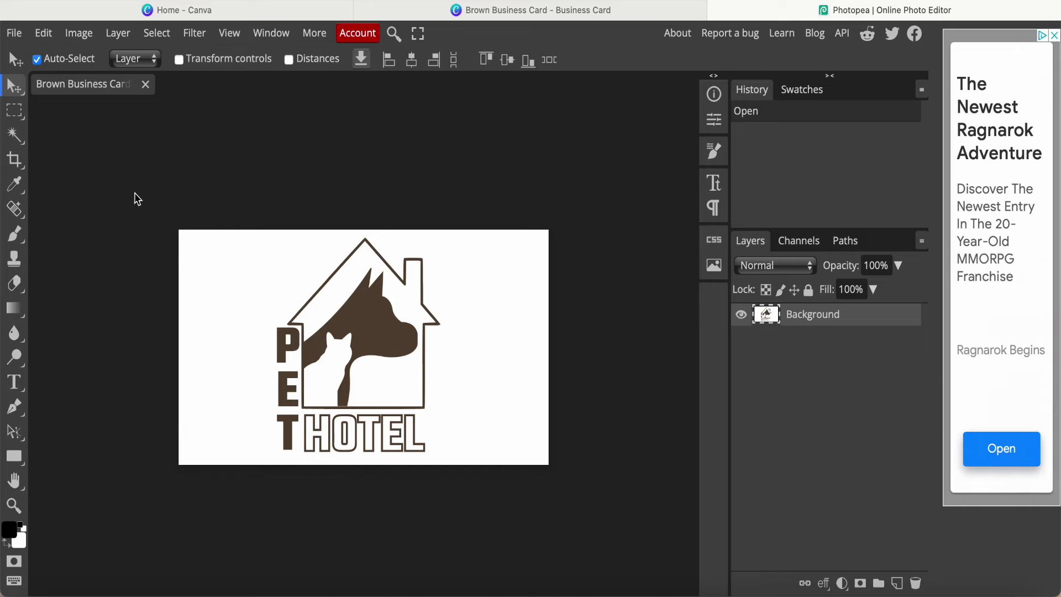
- Select the white background around the logo with the Magic Wand and delete it
{"action": "left_click", "coordinate": [15, 133]}
{"action": "left_click", "coordinate": [79, 138]}
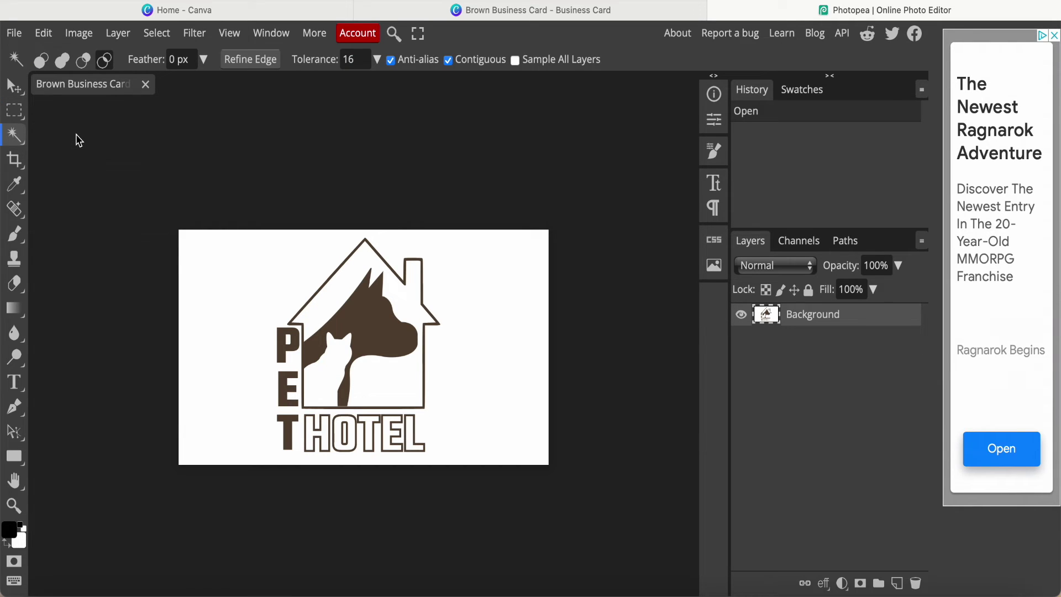
{"action": "left_click", "coordinate": [209, 291]}
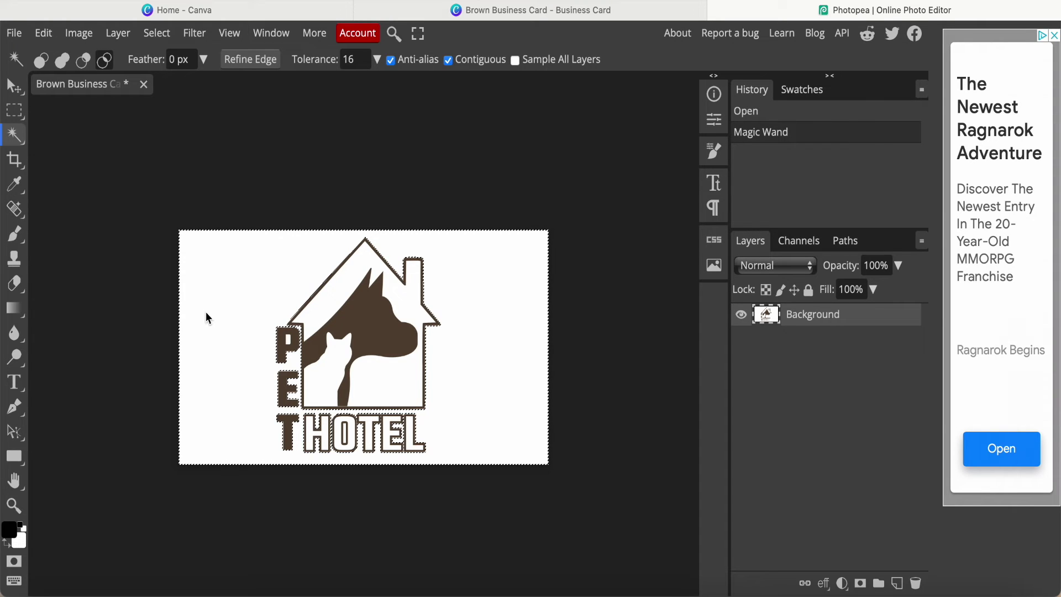
{"action": "key", "text": "Delete"}
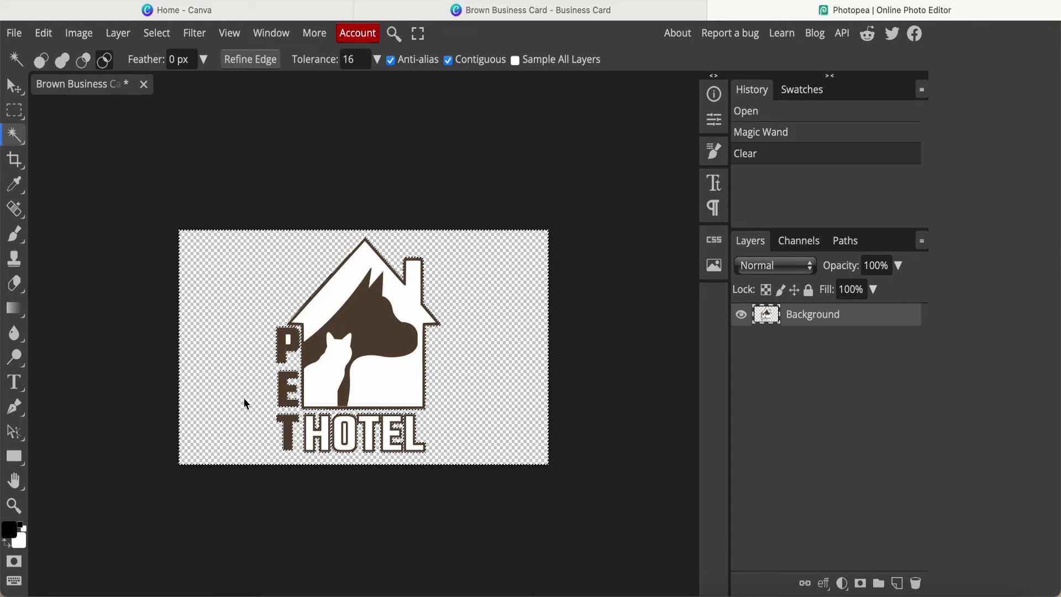
- Delete the white areas enclosed by the letter P of PET and the inner O of HOTEL using the Magic Wand
{"action": "scroll", "coordinate": [244, 397], "scroll_direction": "up", "scroll_amount": 2}
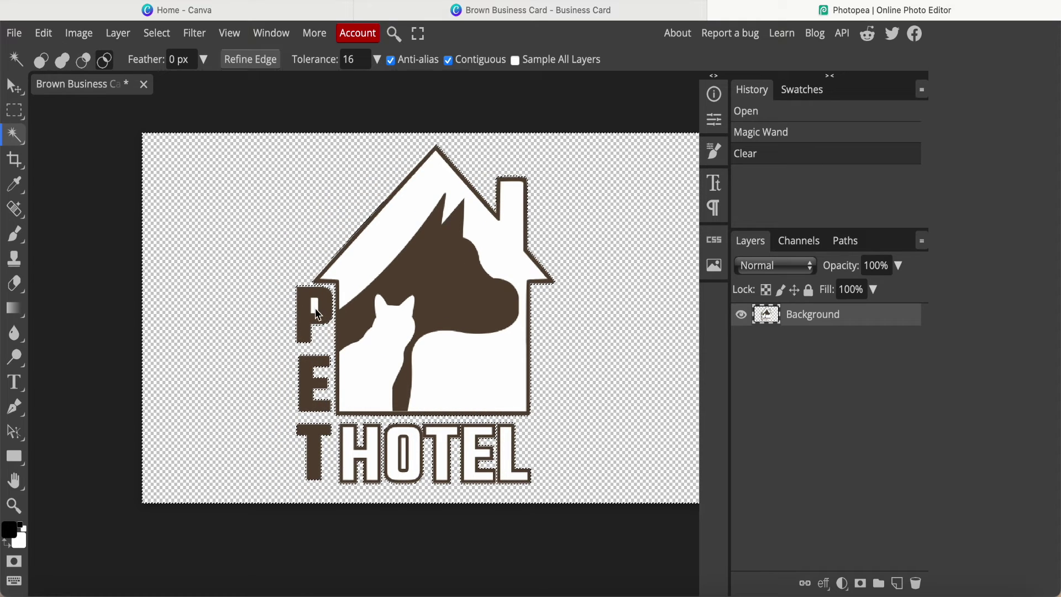
{"action": "left_click", "coordinate": [312, 303]}
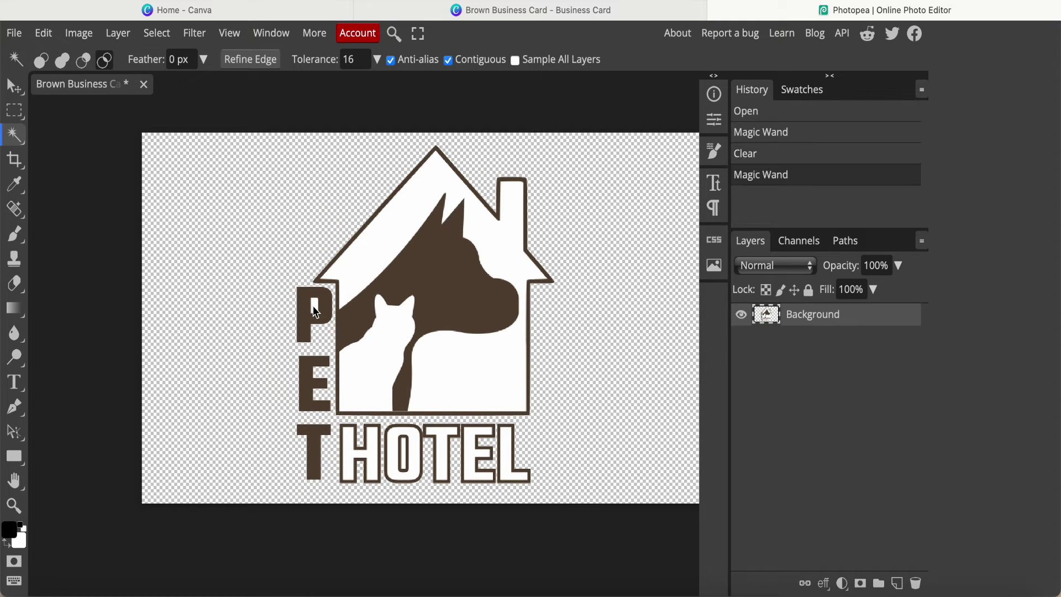
{"action": "left_click", "coordinate": [313, 308]}
{"action": "key", "text": "Delete"}
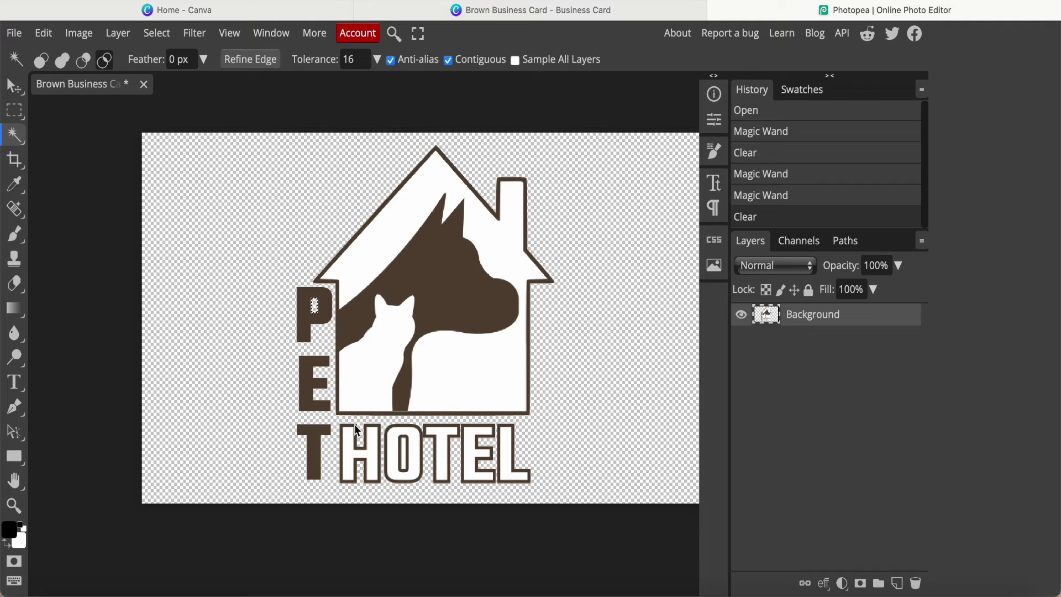
{"action": "left_click", "coordinate": [403, 442]}
{"action": "left_click", "coordinate": [405, 458]}
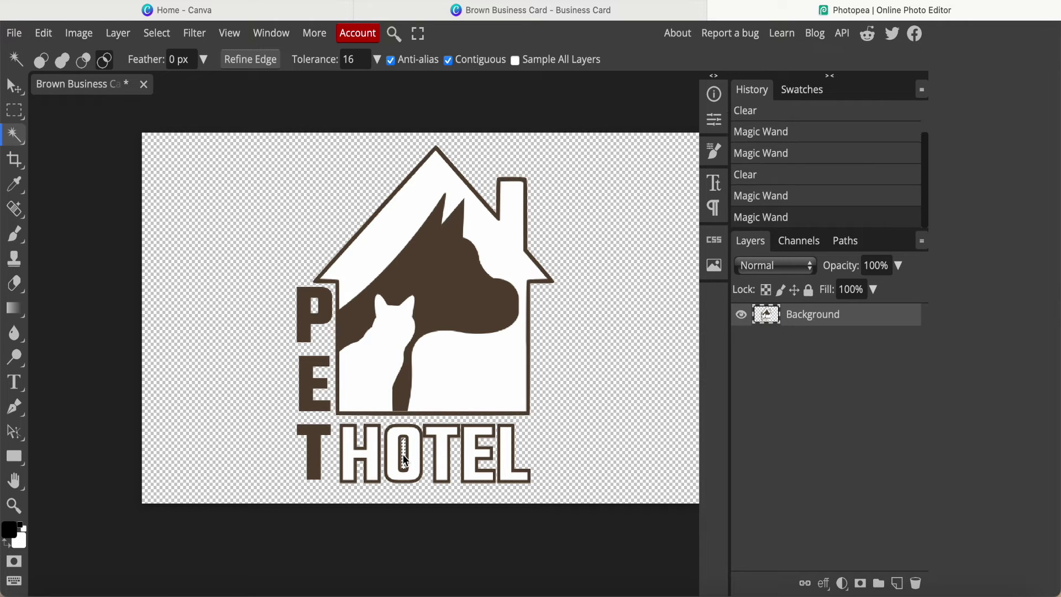
{"action": "key", "text": "Delete"}
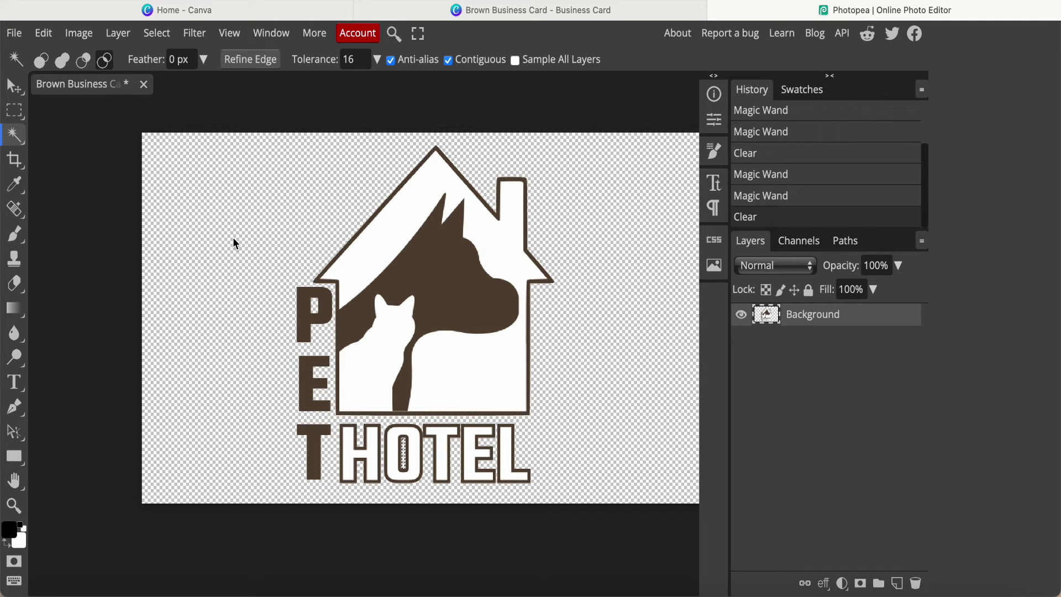
- Export the transparent logo as a PNG named PH and close the document without saving it
{"action": "left_click", "coordinate": [14, 33]}
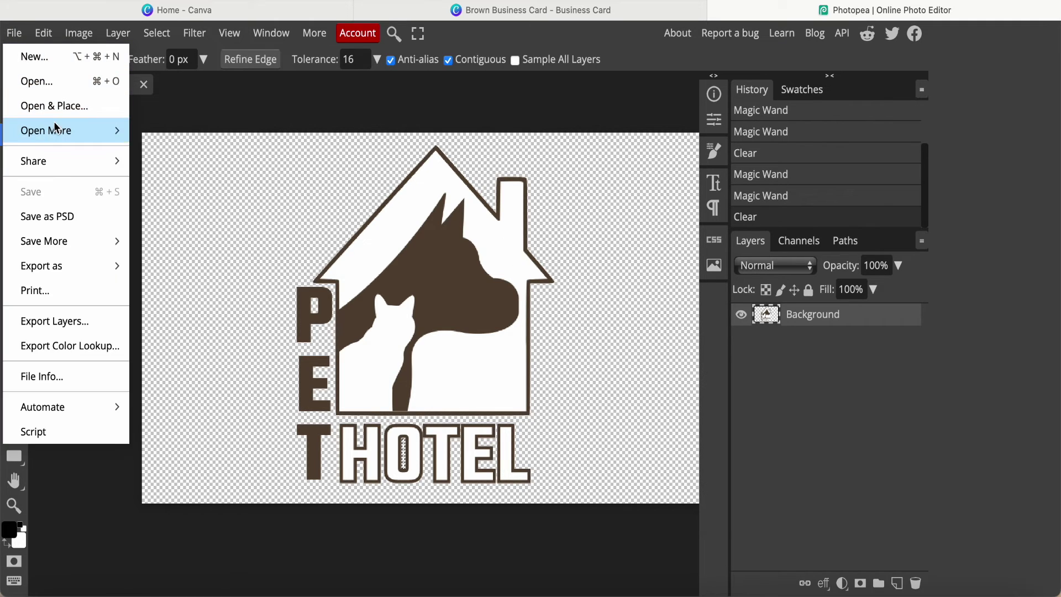
{"action": "mouse_move", "coordinate": [57, 132]}
{"action": "mouse_move", "coordinate": [57, 267]}
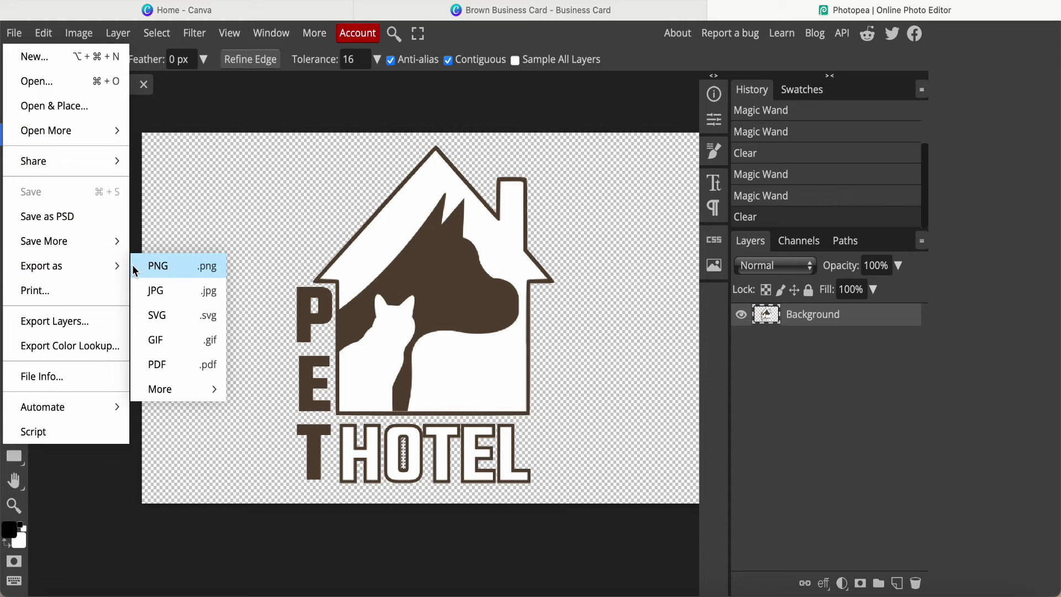
{"action": "left_click", "coordinate": [160, 267]}
{"action": "left_click", "coordinate": [504, 135]}
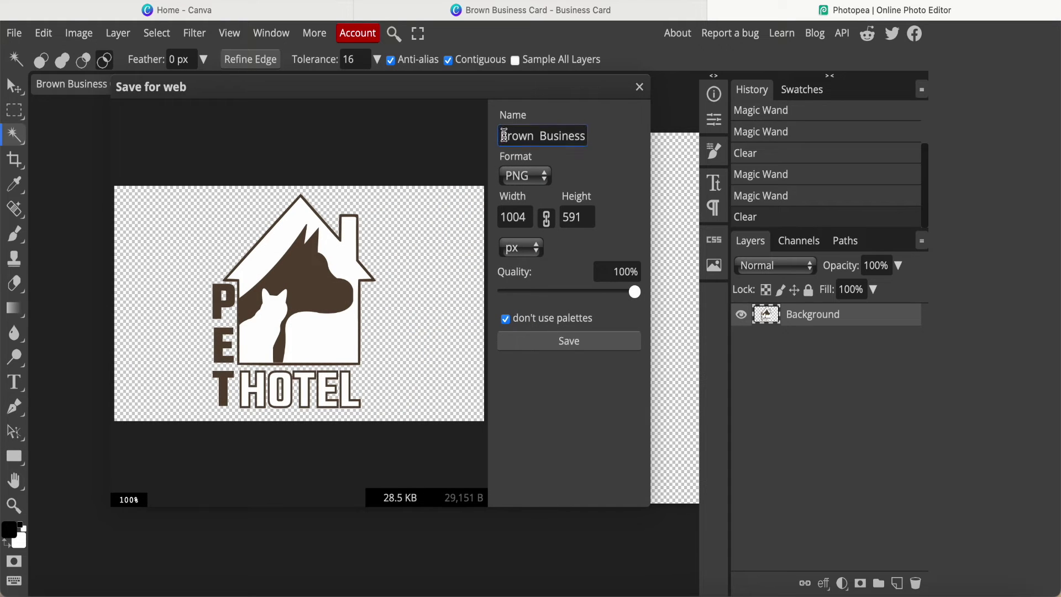
{"action": "left_click_drag", "start_coordinate": [529, 136], "coordinate": [668, 131]}
{"action": "key", "text": "BackSpace"}
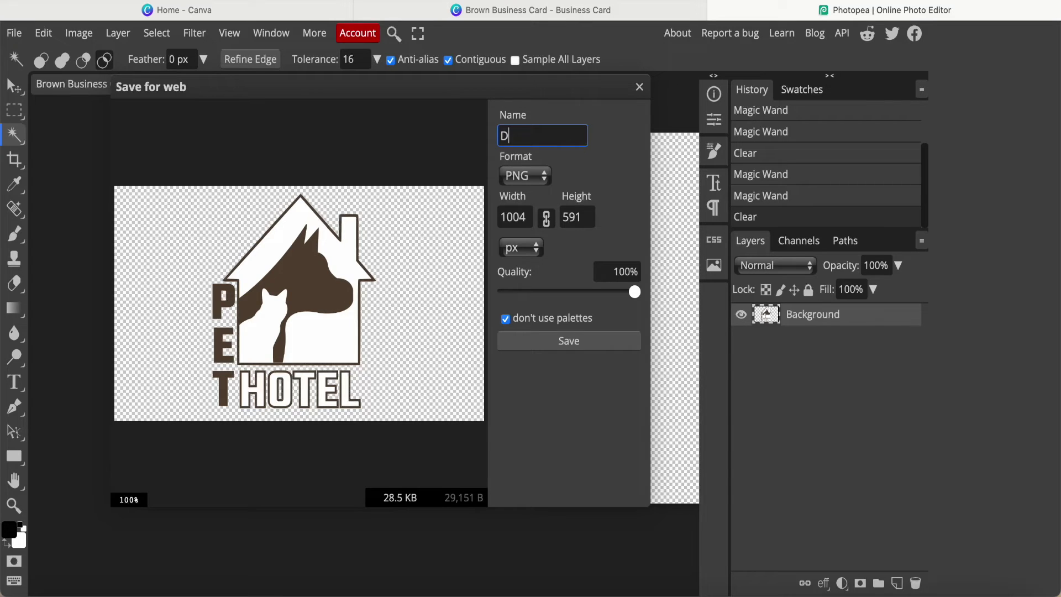
{"action": "type", "text": "DH"}
{"action": "type", "text": "PH"}
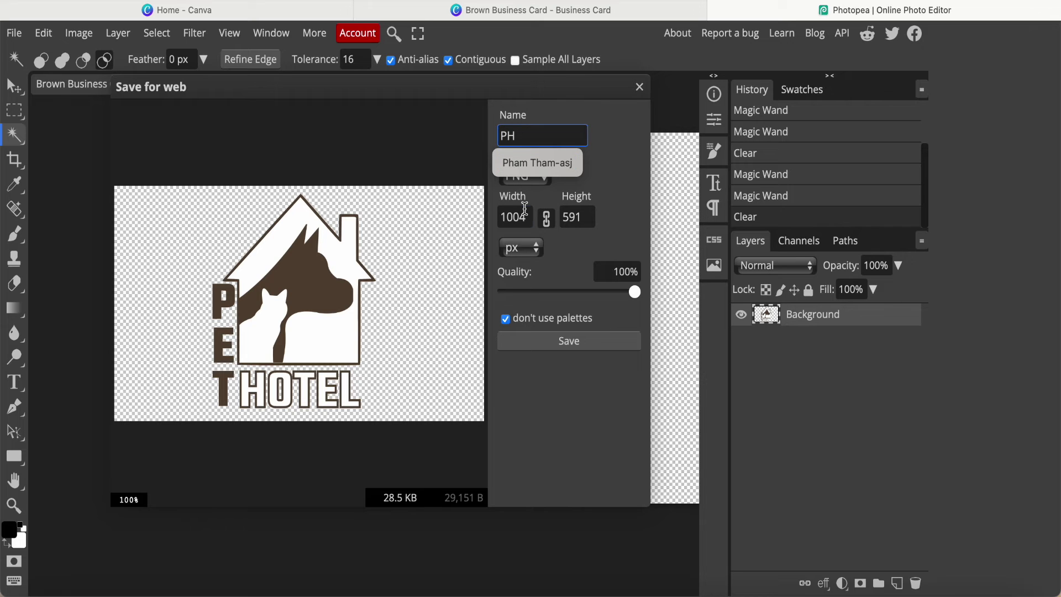
{"action": "left_click", "coordinate": [608, 150]}
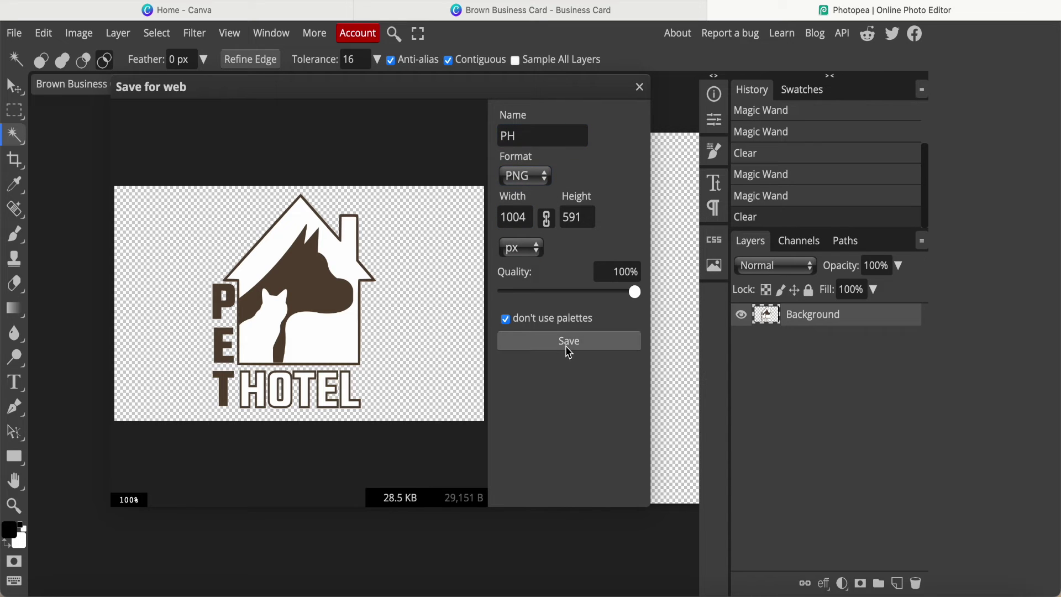
{"action": "left_click", "coordinate": [568, 341]}
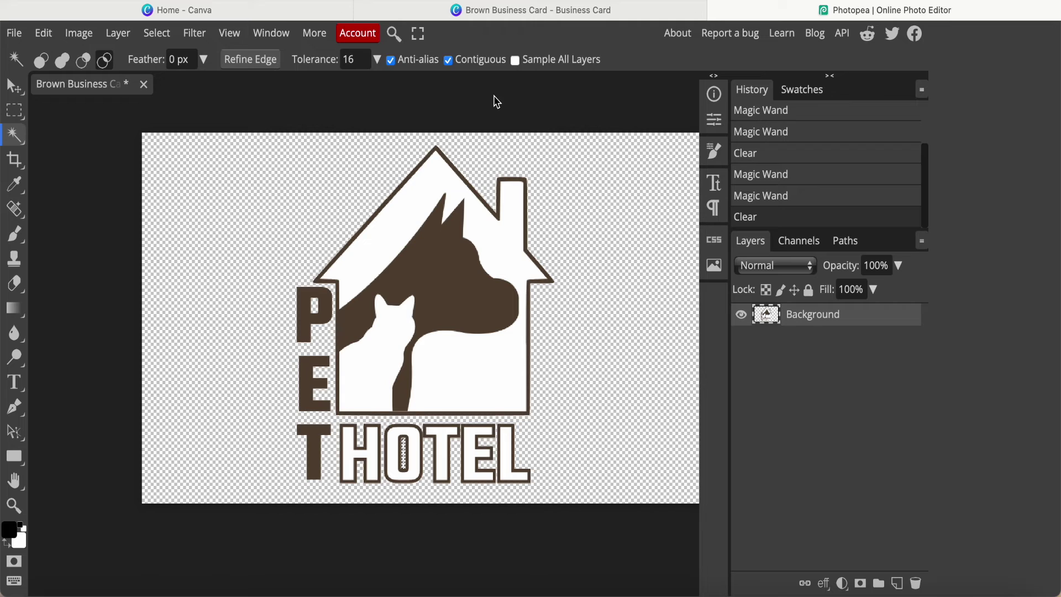
{"action": "left_click", "coordinate": [145, 85]}
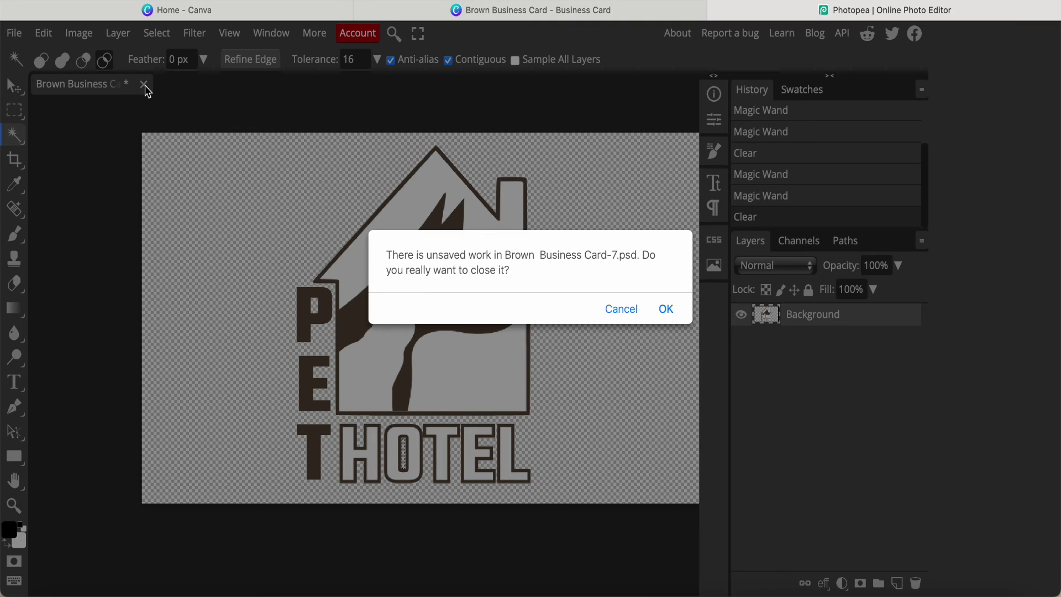
{"action": "left_click", "coordinate": [667, 310]}
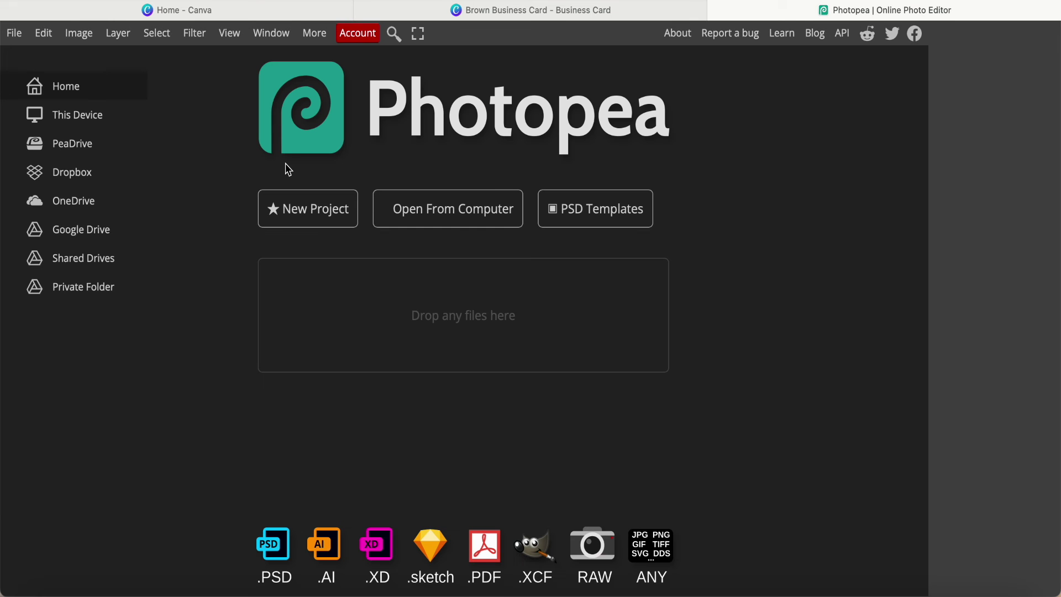
- Browse the PSD templates and open the Glass Board Logo Mockup for editing
{"action": "left_click", "coordinate": [576, 219]}
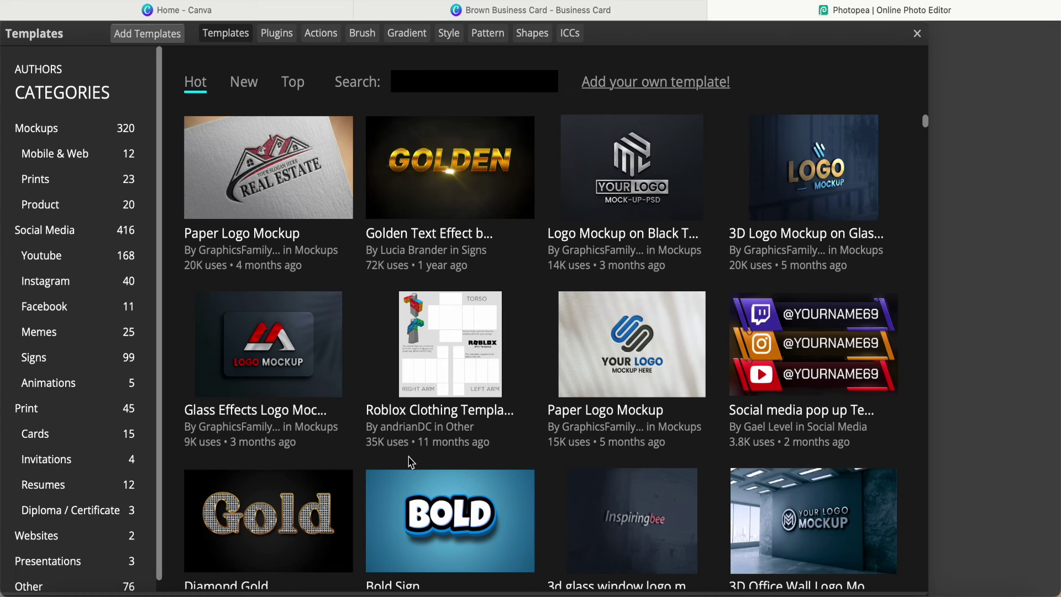
{"action": "scroll", "coordinate": [411, 462], "scroll_direction": "down", "scroll_amount": 20}
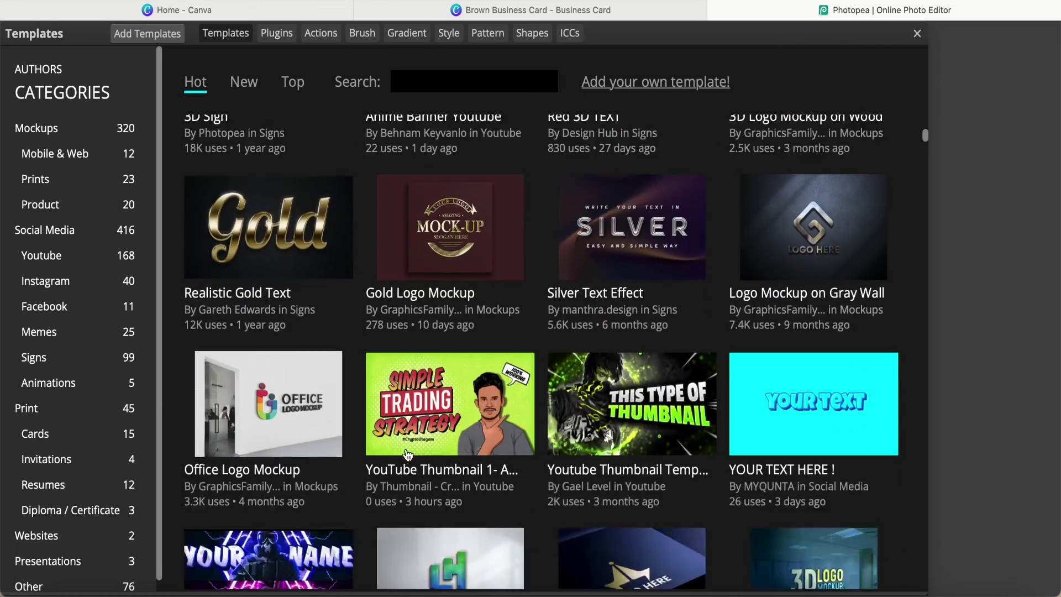
{"action": "scroll", "coordinate": [408, 454], "scroll_direction": "down", "scroll_amount": 20}
{"action": "scroll", "coordinate": [408, 454], "scroll_direction": "down", "scroll_amount": 10}
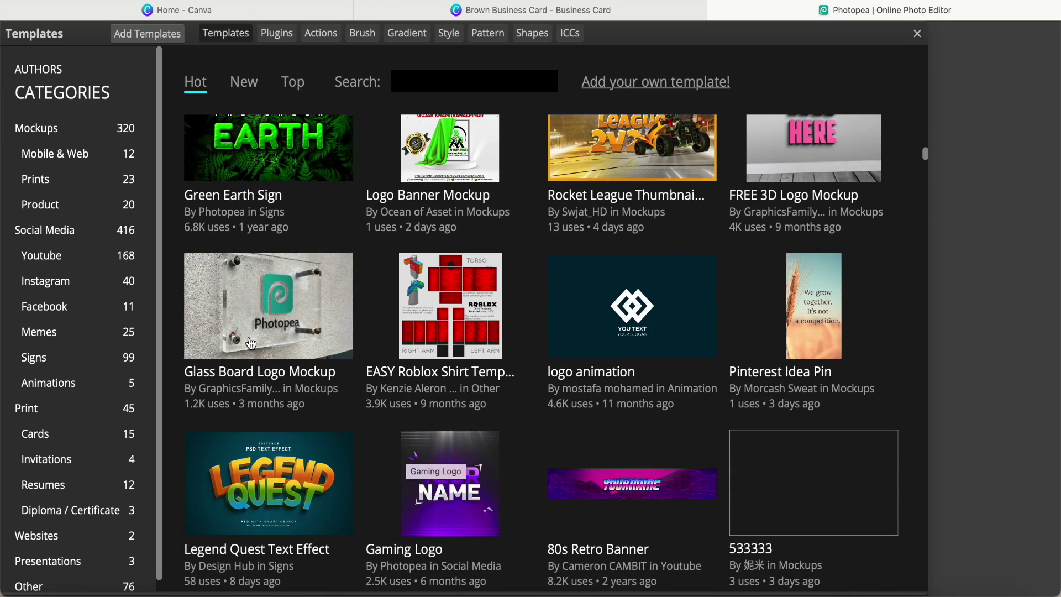
{"action": "left_click", "coordinate": [250, 343]}
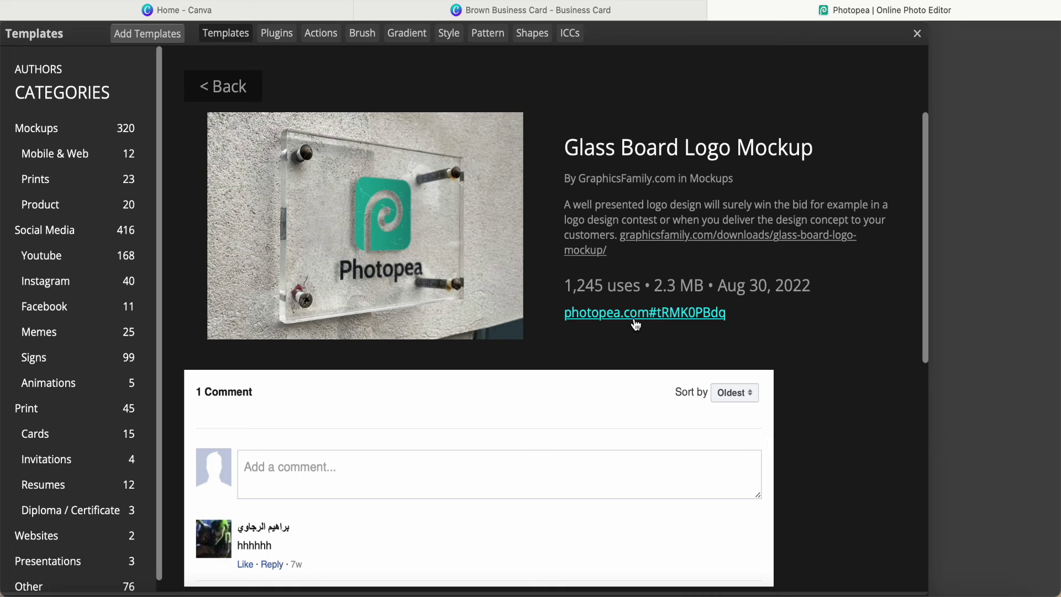
{"action": "left_click", "coordinate": [637, 313]}
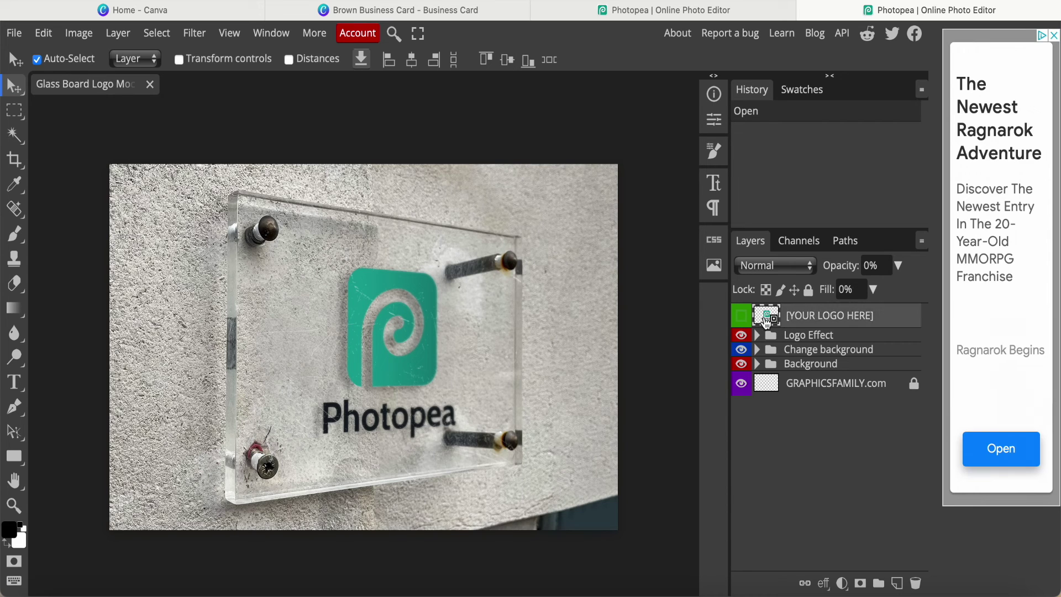
- Open the [YOUR LOGO HERE] smart object's contents and hide both photopea-wordmark layers
{"action": "double_click", "coordinate": [767, 320]}
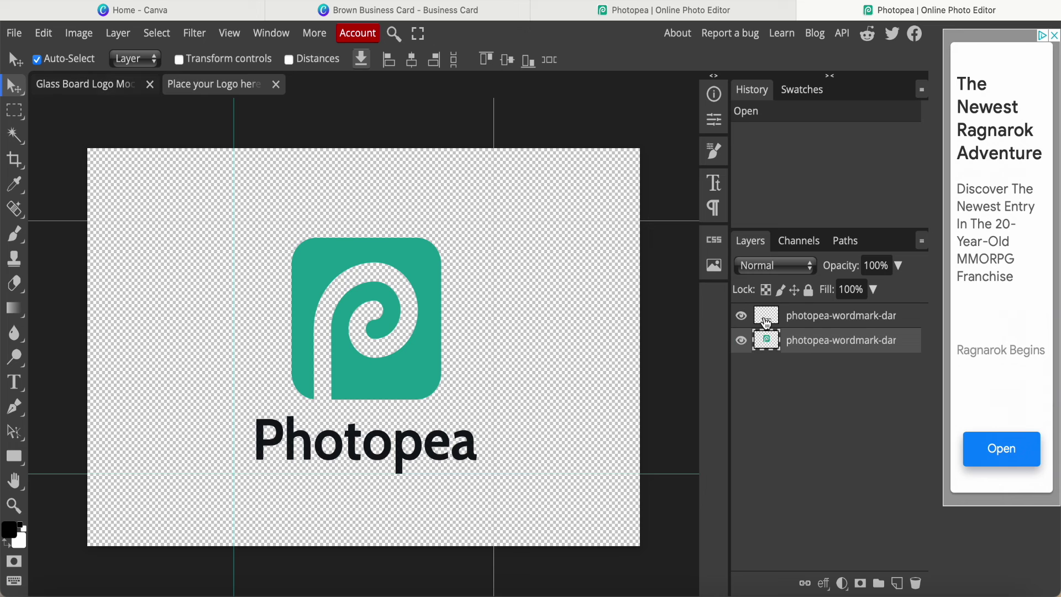
{"action": "left_click", "coordinate": [741, 341]}
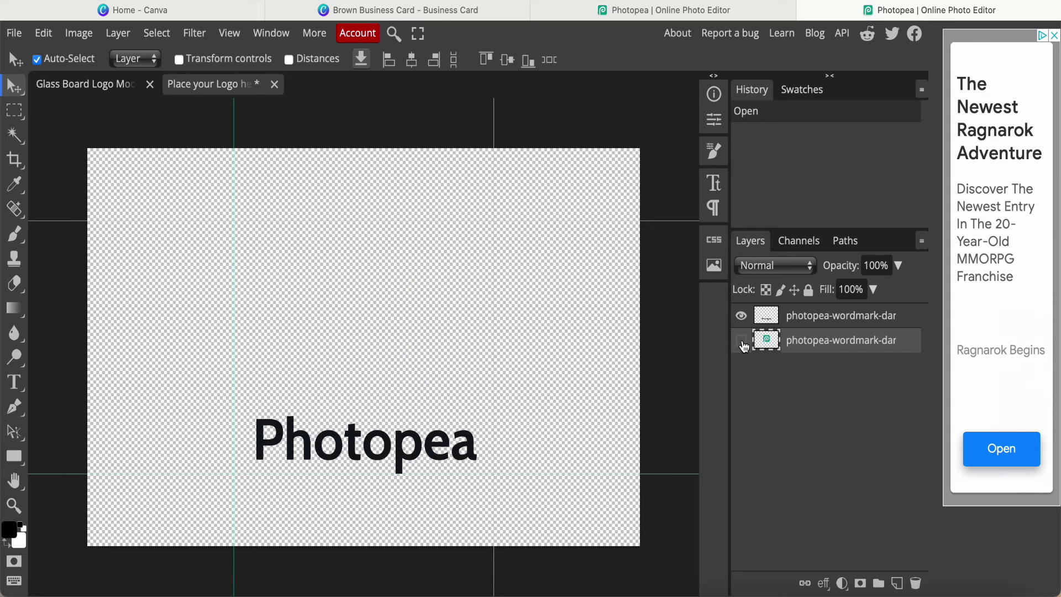
{"action": "left_click", "coordinate": [741, 317]}
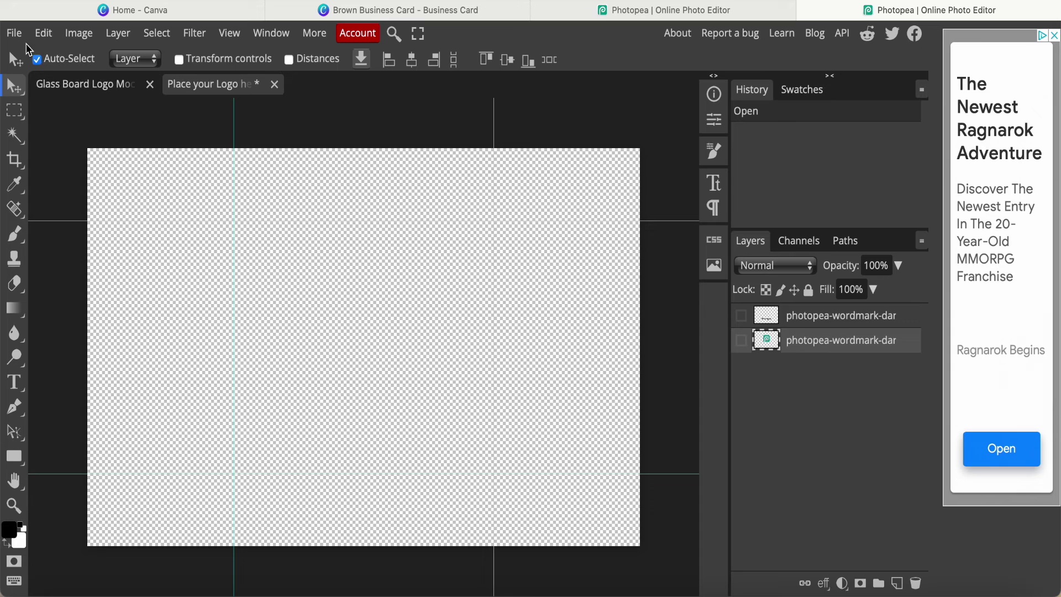
- Place PH.png from the Downloads folder into the logo smart object
{"action": "left_click", "coordinate": [14, 33]}
{"action": "left_click", "coordinate": [77, 106]}
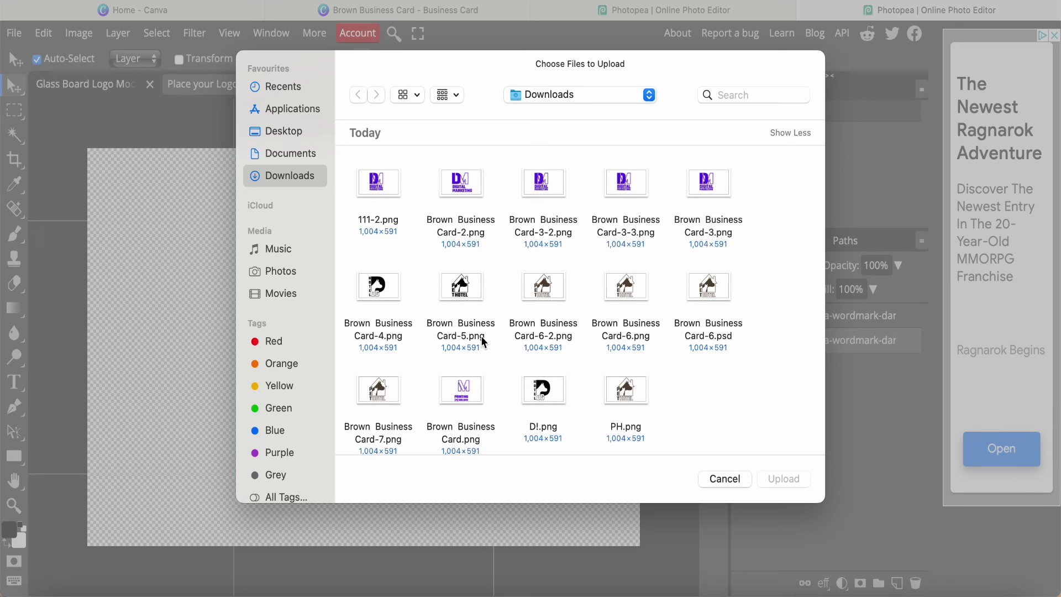
{"action": "scroll", "coordinate": [485, 342], "scroll_direction": "down", "scroll_amount": 2}
{"action": "left_click", "coordinate": [620, 348]}
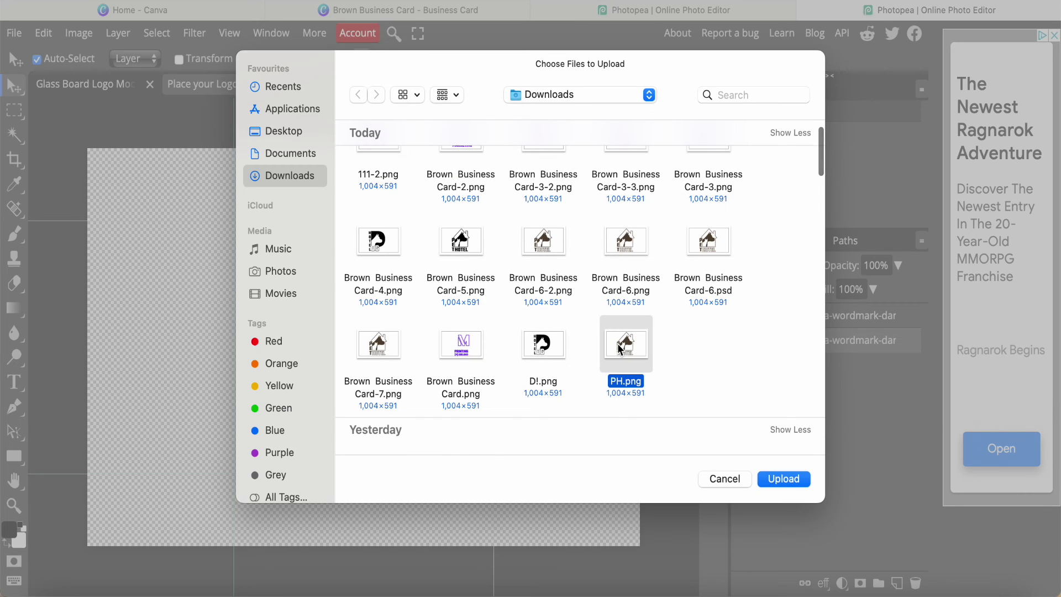
{"action": "left_click", "coordinate": [786, 482]}
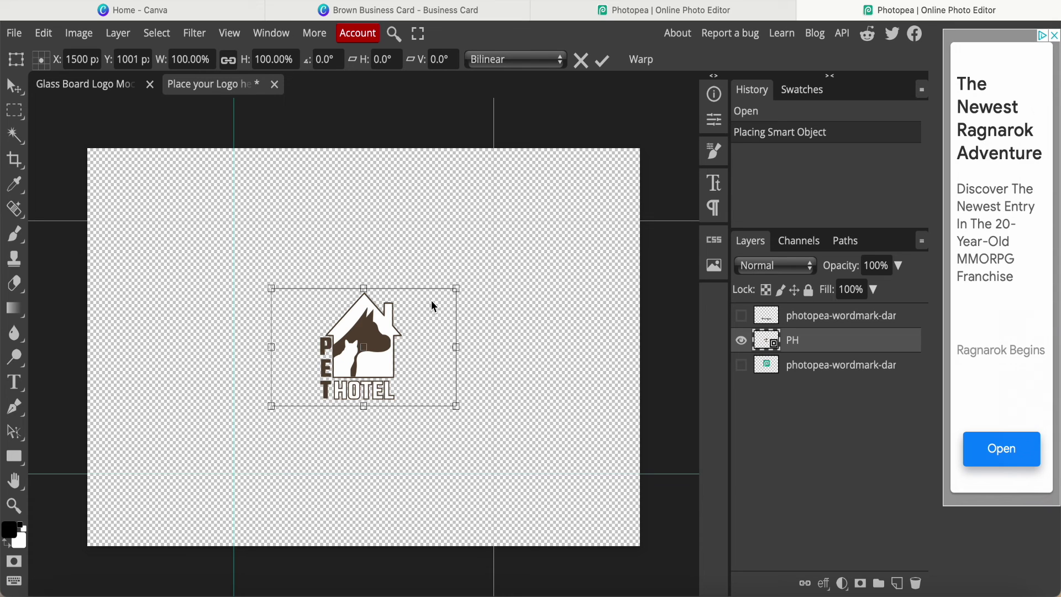
- Enlarge the placed PH logo proportionally to about 339% so it spans the full height of the canvas, centred
{"action": "left_click_drag", "start_coordinate": [456, 289], "coordinate": [678, 127]}
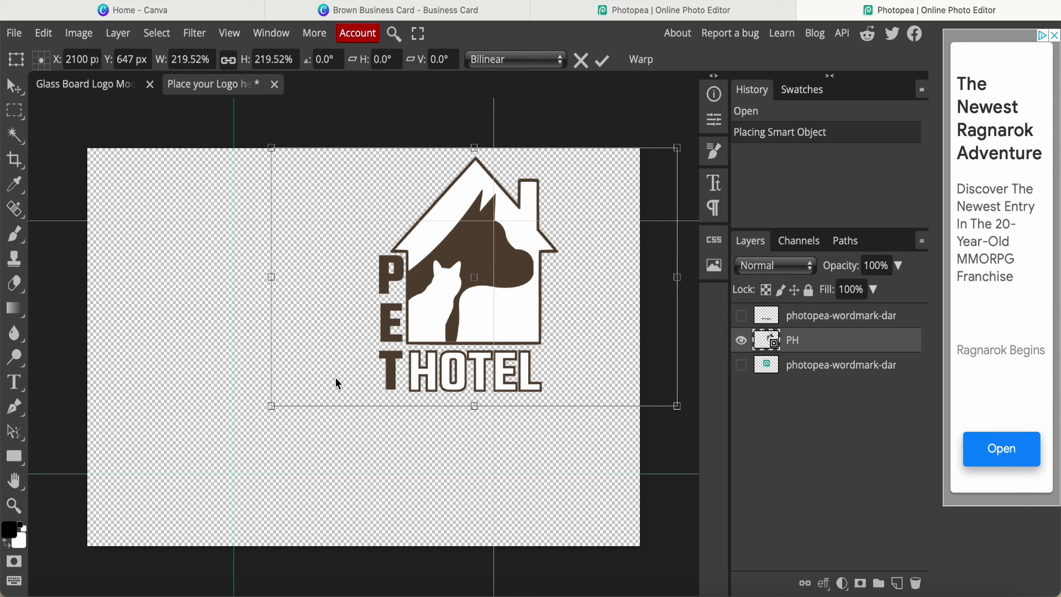
{"action": "left_click_drag", "start_coordinate": [272, 409], "coordinate": [46, 594]}
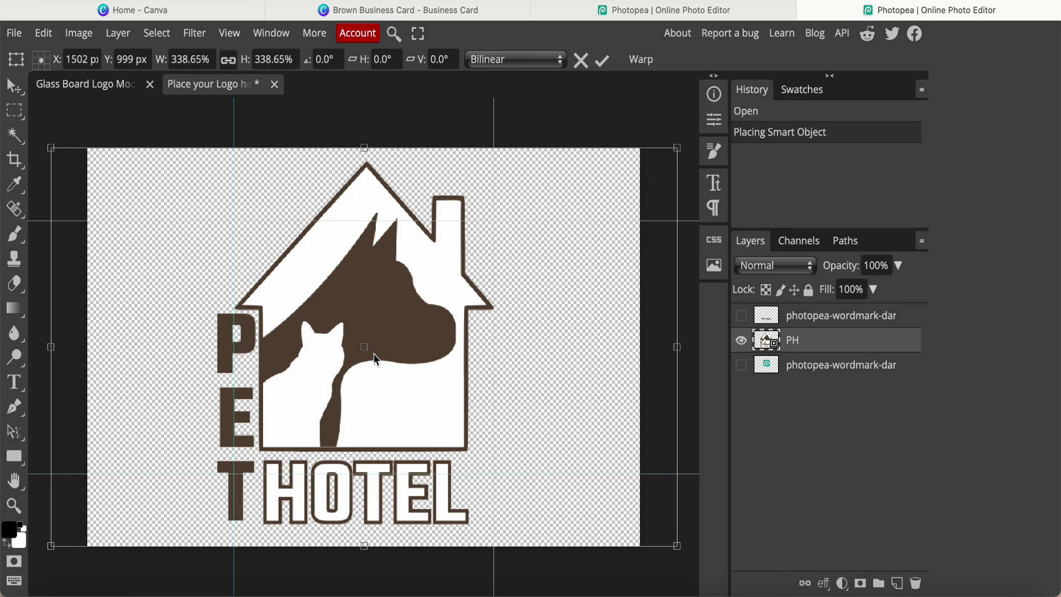
{"action": "left_click", "coordinate": [605, 65]}
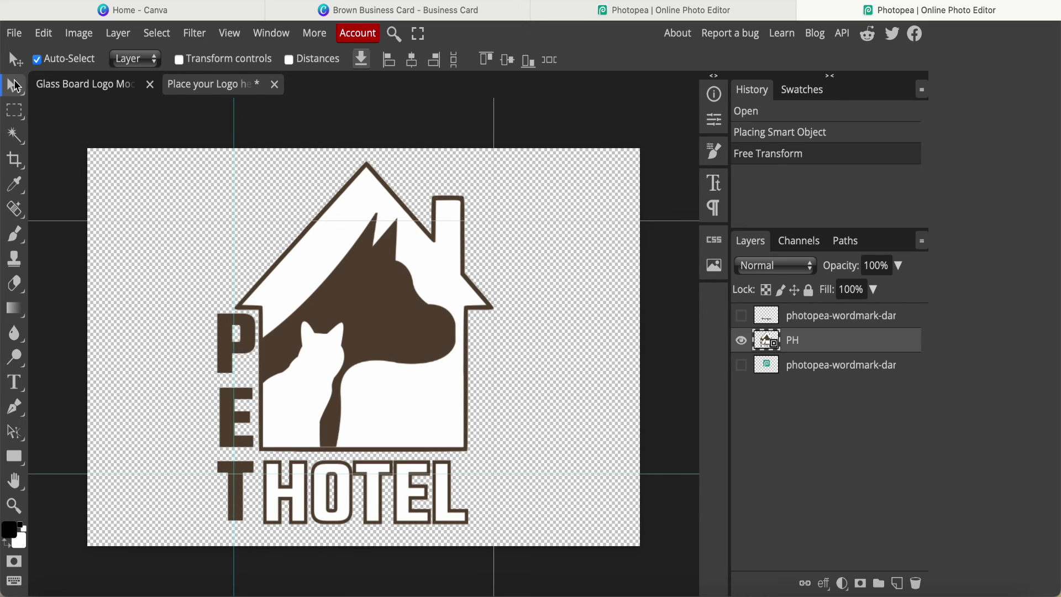
- Save the logo smart object and return to the Glass Board Logo Mockup document
{"action": "left_click", "coordinate": [14, 33]}
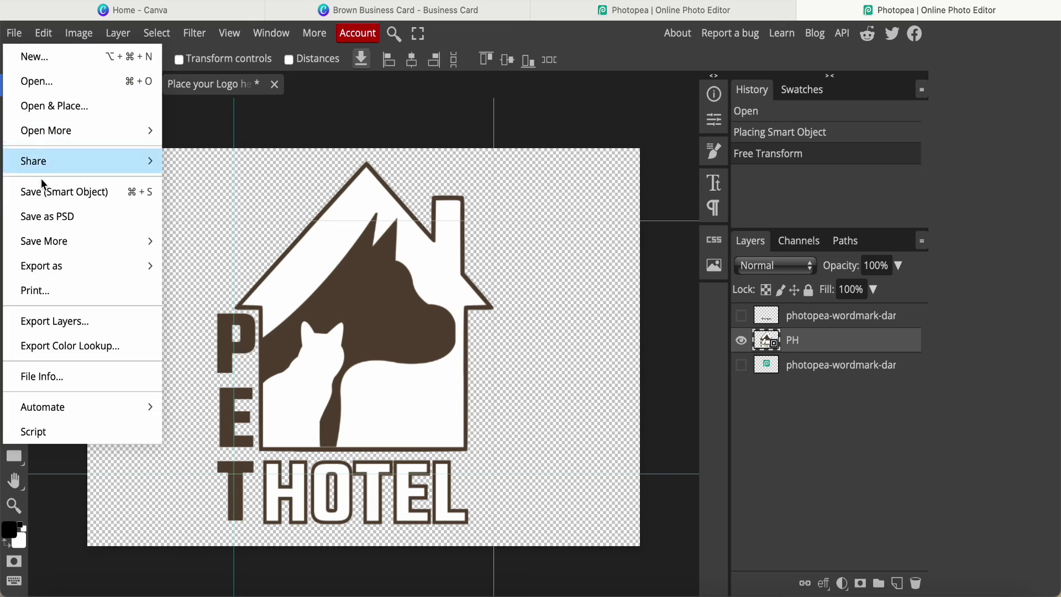
{"action": "left_click", "coordinate": [82, 193]}
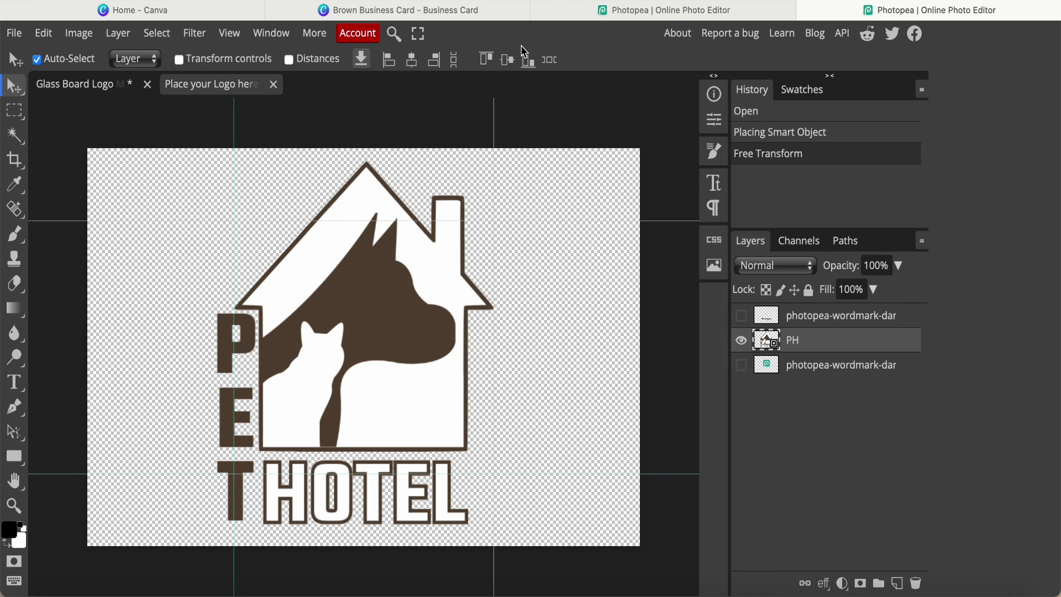
{"action": "left_click", "coordinate": [75, 91]}
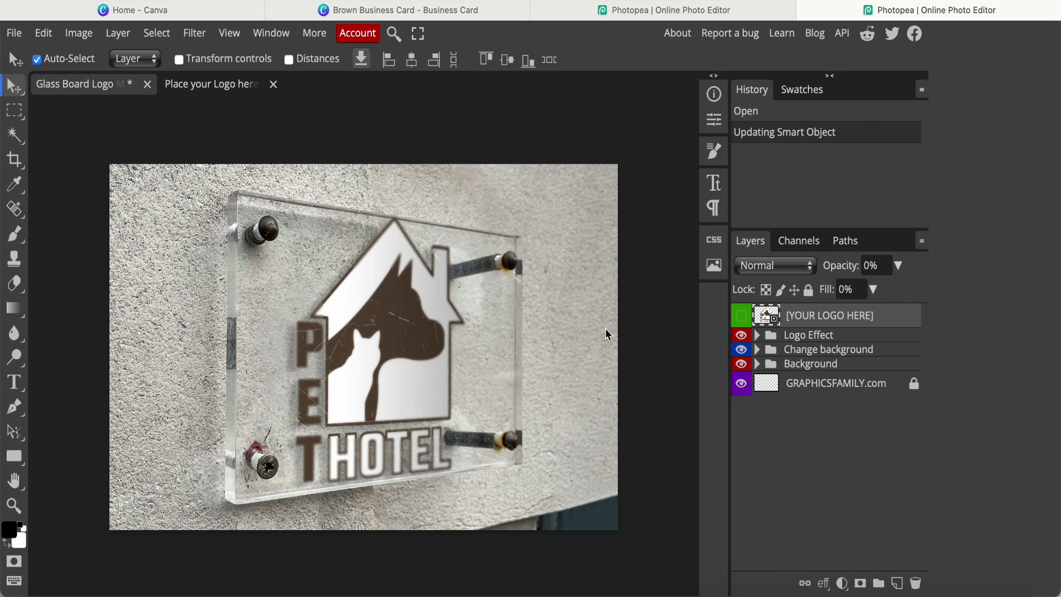